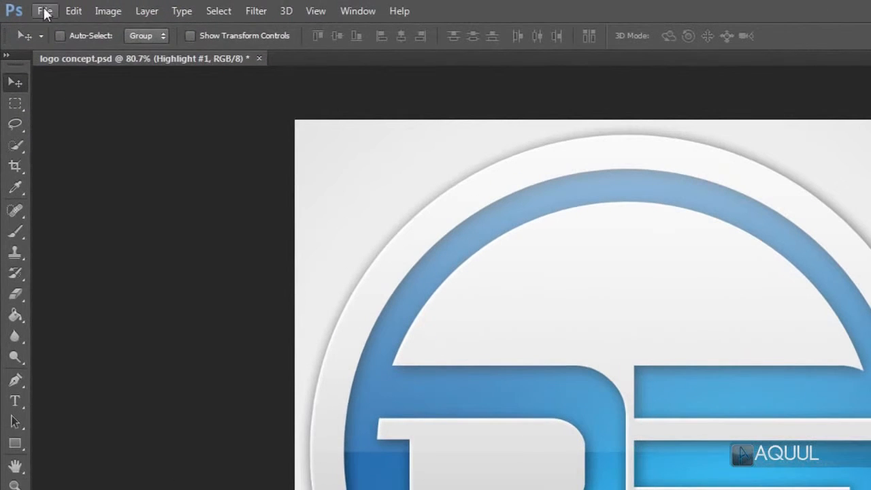
Step: Create a new document 1024 pixels wide and 1024 pixels high
{"action": "left_click", "coordinate": [25, 6]}
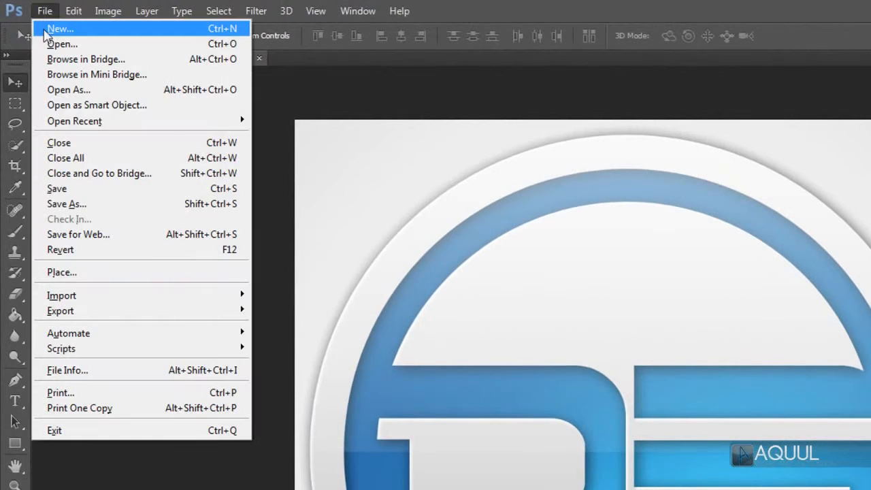
{"action": "left_click", "coordinate": [190, 30]}
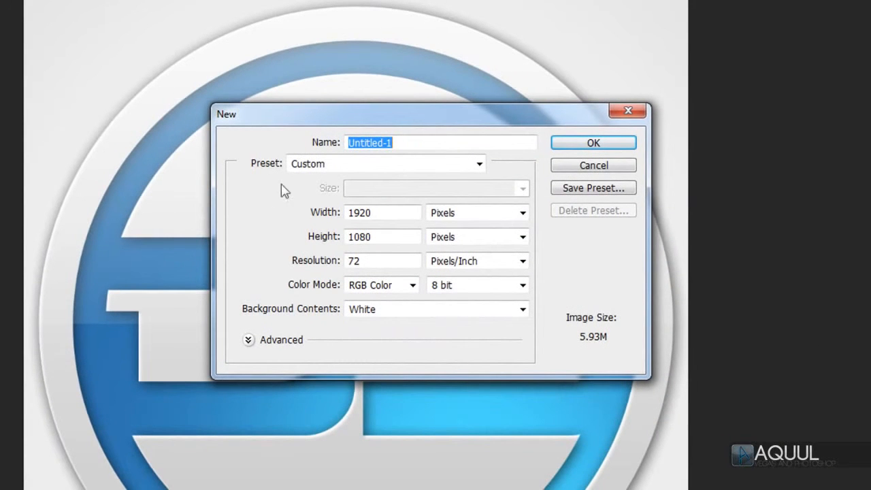
{"action": "left_click", "coordinate": [413, 212]}
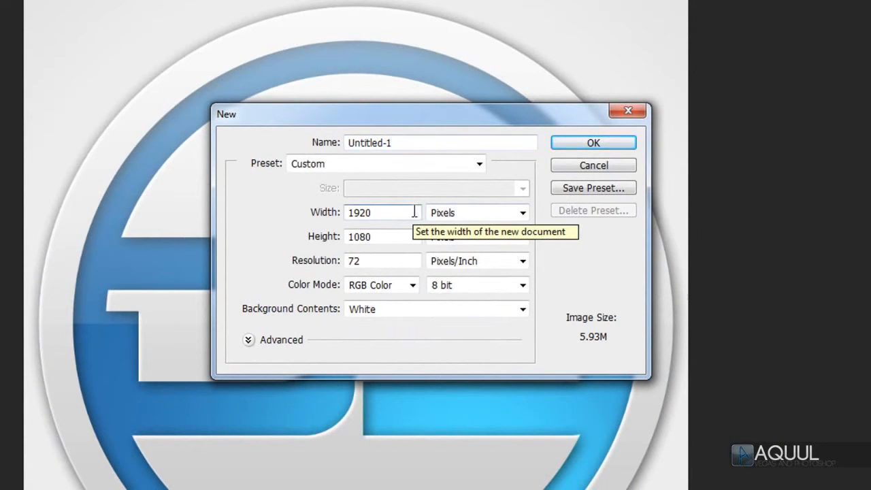
{"action": "double_click", "coordinate": [413, 212]}
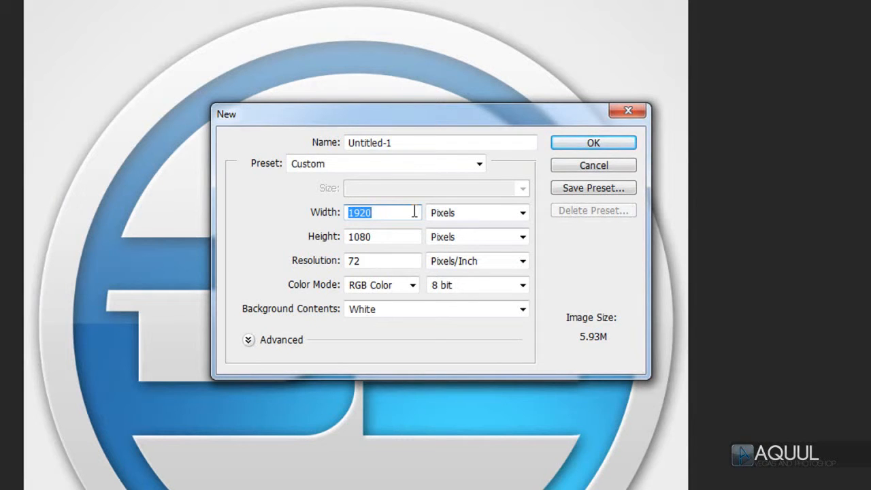
{"action": "type", "text": "1024"}
{"action": "key", "text": "Tab"}
{"action": "key", "text": "Tab"}
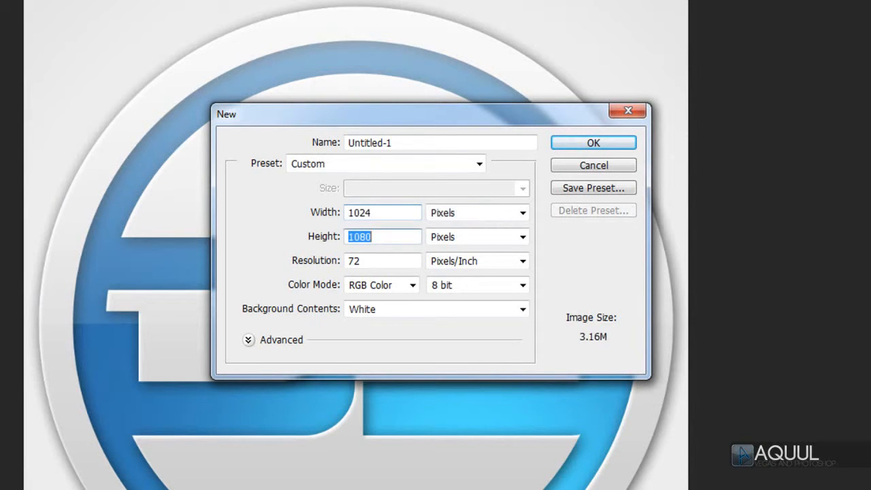
{"action": "type", "text": "1024"}
{"action": "left_click", "coordinate": [618, 149]}
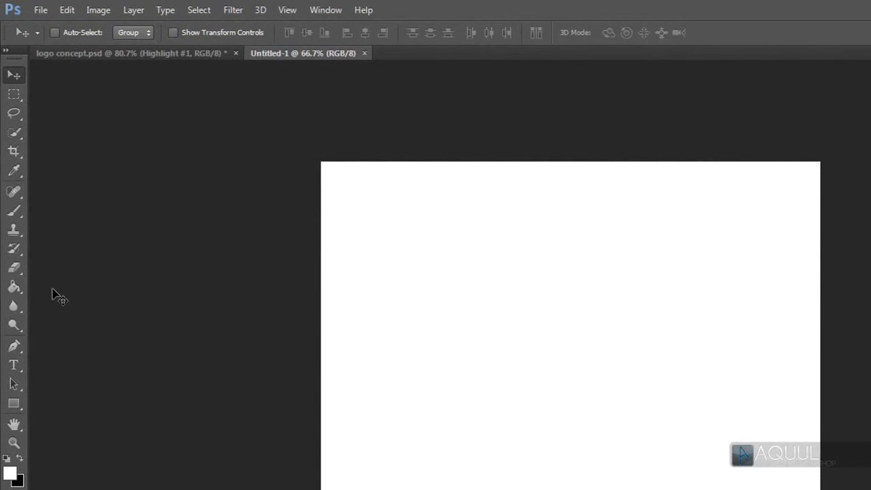
Step: With the Gradient tool, set the starting colour stop of the gradient to light gray e7e7e7
{"action": "left_click", "coordinate": [15, 287]}
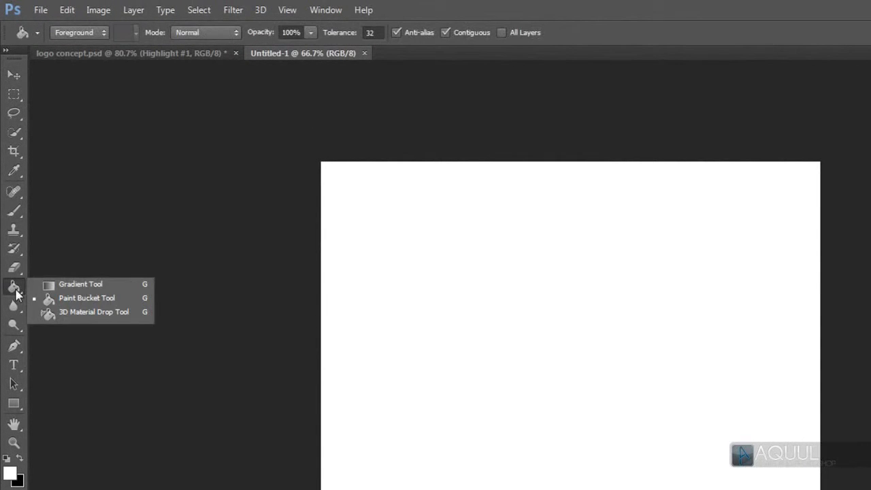
{"action": "left_click", "coordinate": [129, 285]}
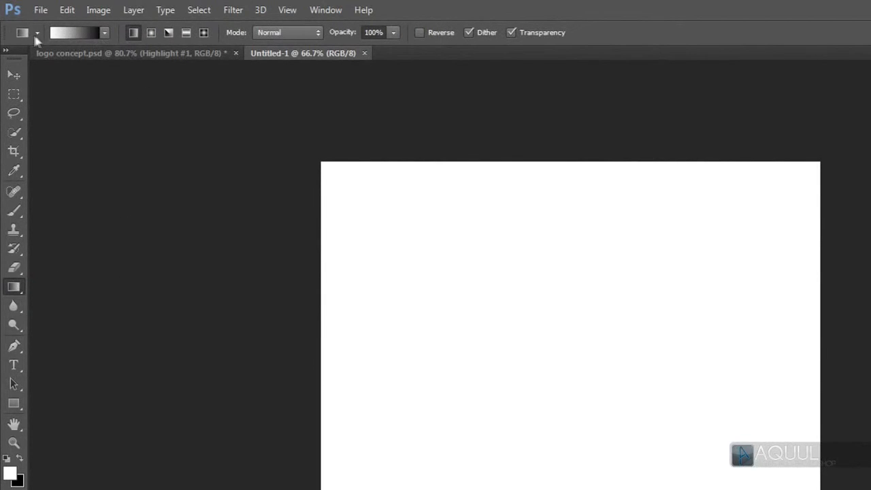
{"action": "key", "text": "i"}
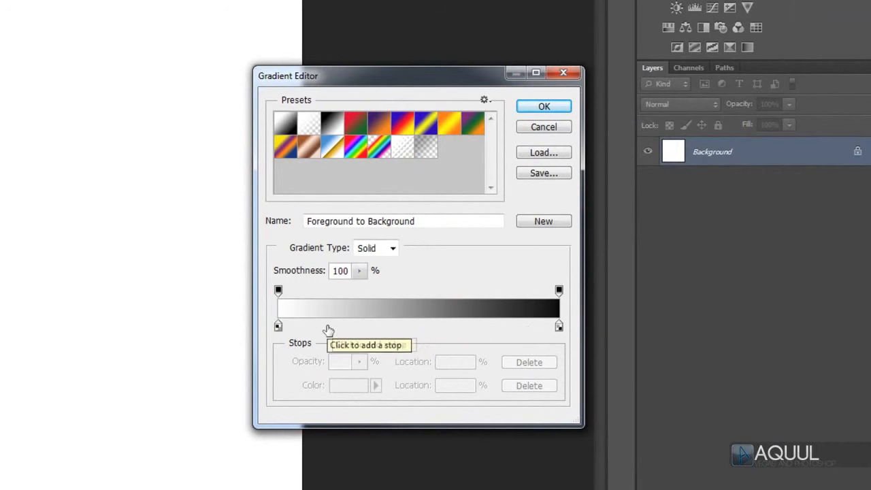
{"action": "double_click", "coordinate": [277, 327]}
{"action": "left_click", "coordinate": [213, 246]}
{"action": "mouse_move", "coordinate": [213, 247]}
{"action": "left_mouse_down"}
{"action": "mouse_move", "coordinate": [326, 259]}
{"action": "mouse_move", "coordinate": [377, 183]}
{"action": "mouse_move", "coordinate": [376, 246]}
{"action": "mouse_move", "coordinate": [275, 252]}
{"action": "mouse_move", "coordinate": [201, 223]}
{"action": "mouse_move", "coordinate": [184, 208]}
{"action": "mouse_move", "coordinate": [191, 202]}
{"action": "left_mouse_up"}
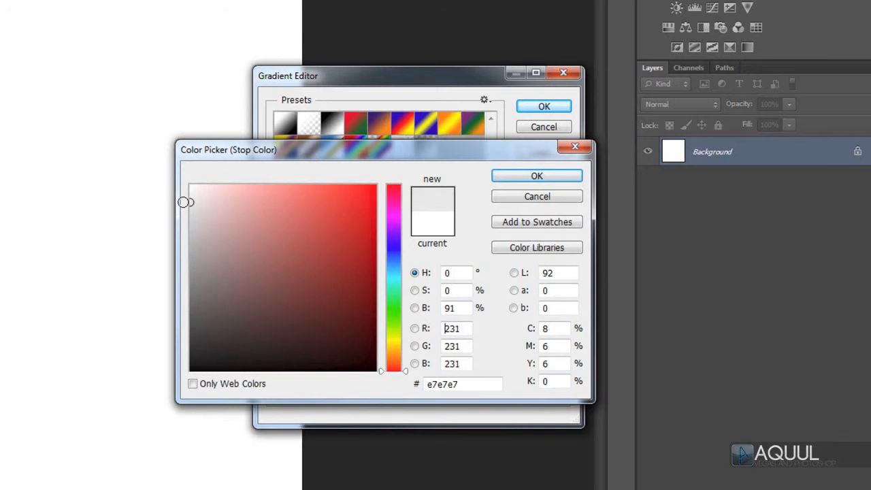
{"action": "left_click", "coordinate": [570, 179]}
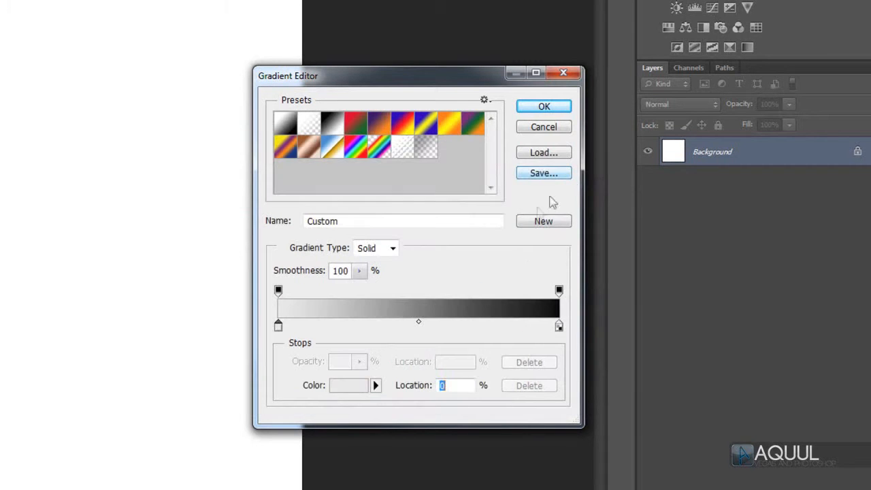
Step: Set the gradient's end colour stop to eeeeee and fill the background with a straight vertical gradient from bottom to top
{"action": "double_click", "coordinate": [558, 325]}
{"action": "left_click_drag", "start_coordinate": [231, 217], "coordinate": [183, 194]}
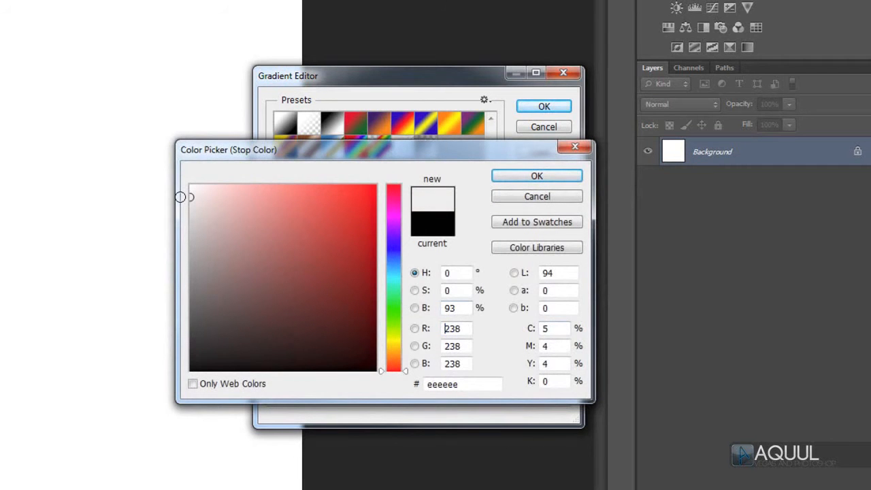
{"action": "left_click", "coordinate": [537, 177]}
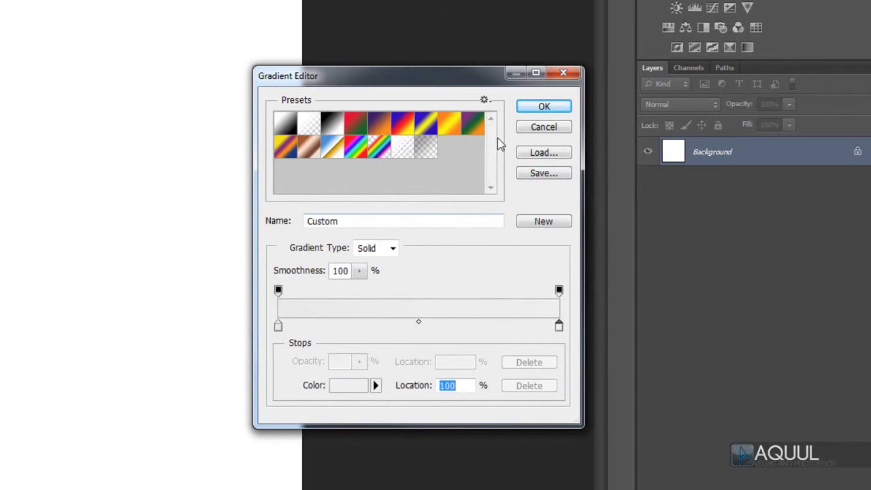
{"action": "left_click", "coordinate": [550, 107]}
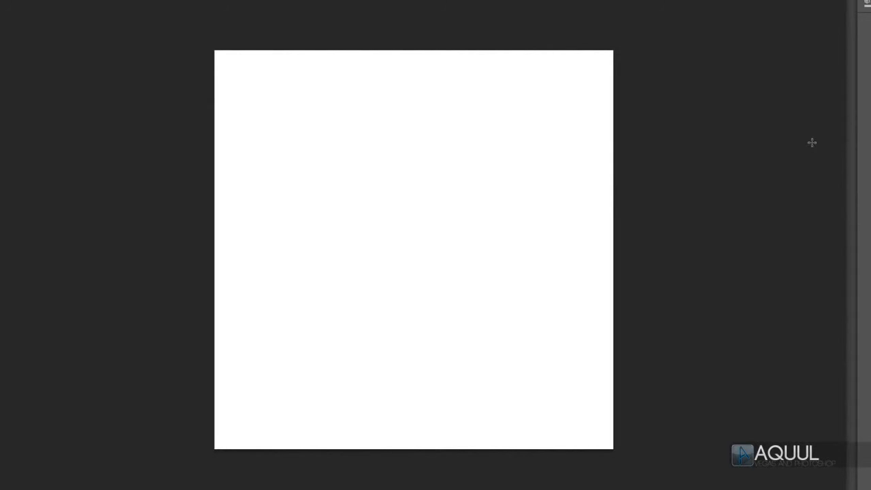
{"action": "left_click_drag", "start_coordinate": [397, 433], "coordinate": [421, 61]}
{"action": "key", "text": "shift"}
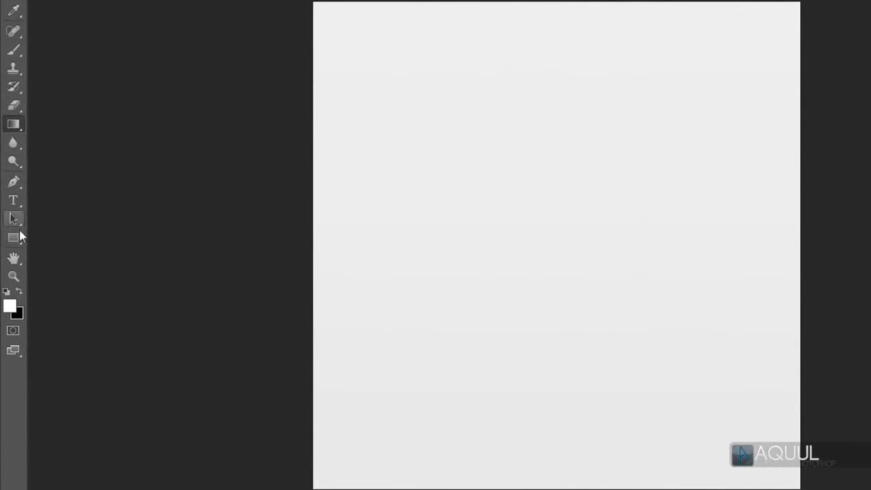
Step: Activate the Ellipse tool and, with the rulers shown, place a vertical and a horizontal guide crossing at the canvas centre
{"action": "left_click", "coordinate": [13, 249]}
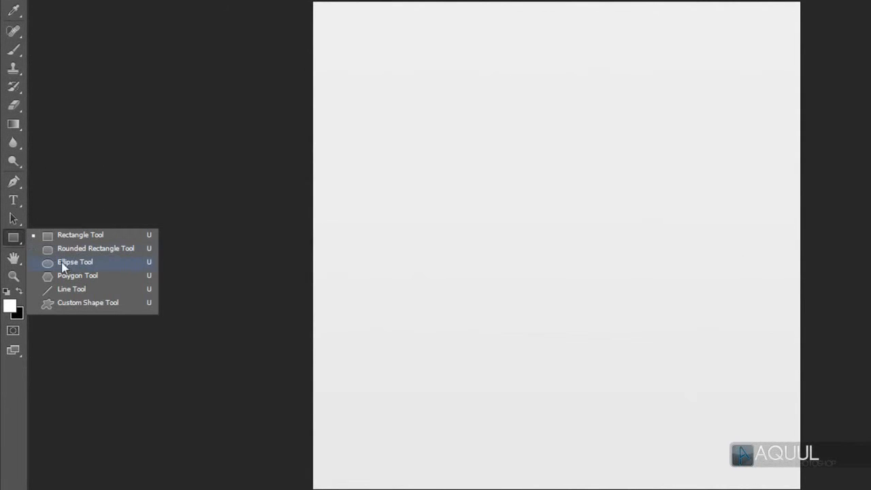
{"action": "left_click", "coordinate": [114, 265]}
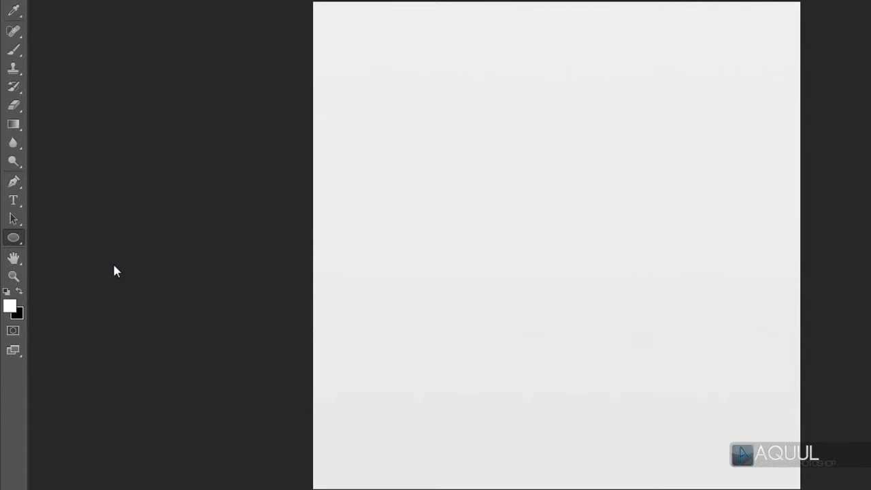
{"action": "key", "text": "ctrl+r"}
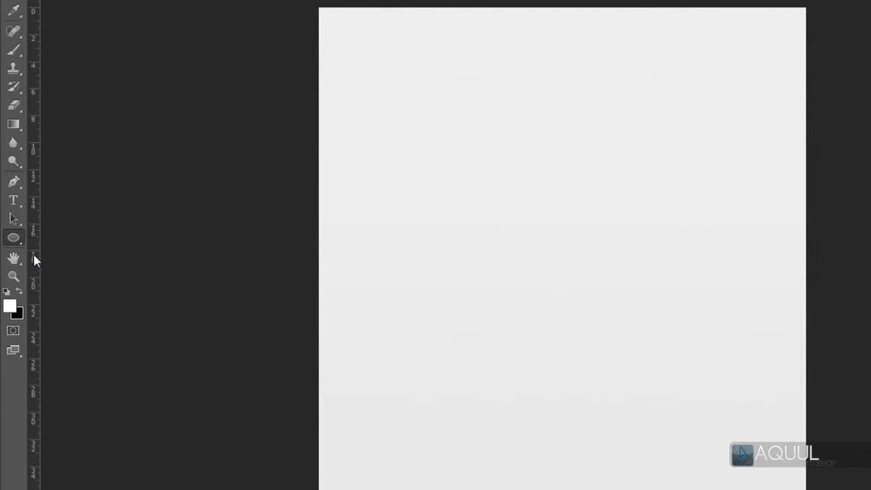
{"action": "left_click_drag", "start_coordinate": [35, 245], "coordinate": [155, 239]}
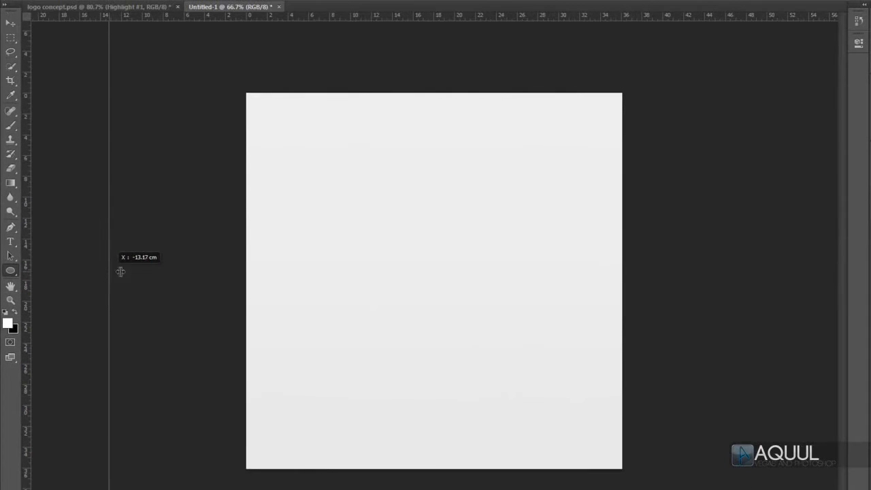
{"action": "left_click_drag", "start_coordinate": [120, 271], "coordinate": [435, 266]}
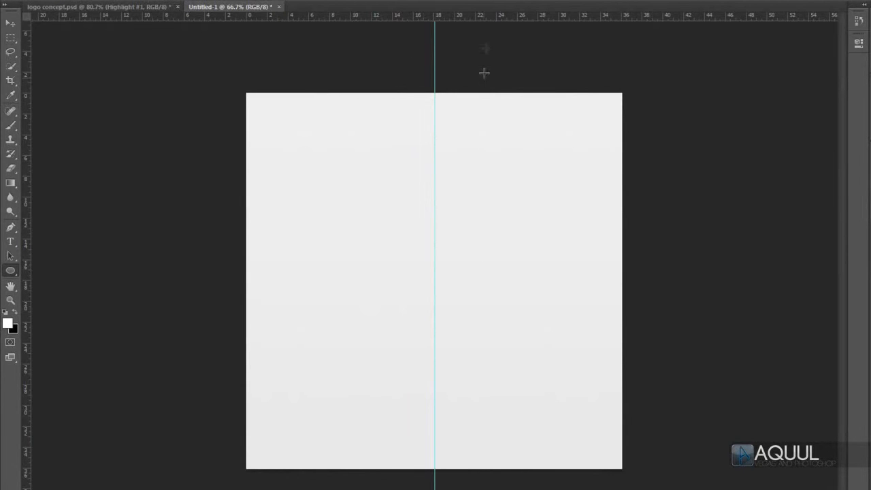
{"action": "left_click_drag", "start_coordinate": [489, 19], "coordinate": [472, 278]}
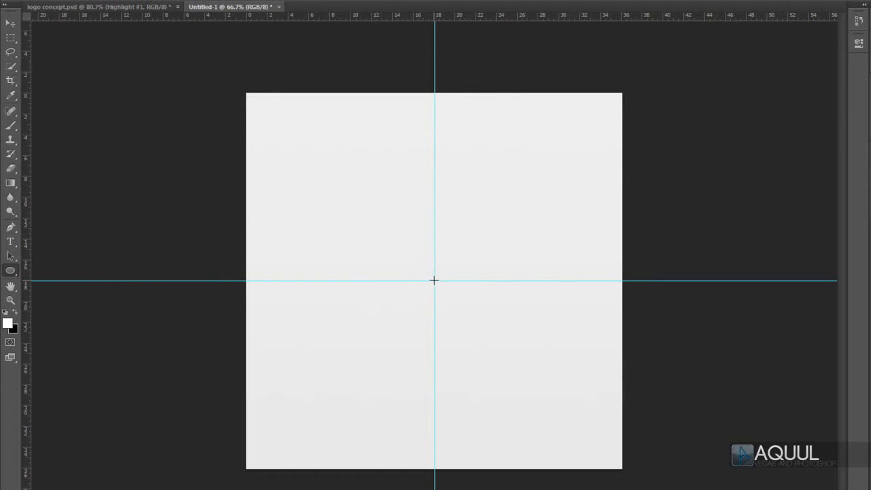
Step: Draw a circle about 972 px in diameter centred on the guide intersection and fill it with 90% Gray
{"action": "left_click_drag", "start_coordinate": [434, 280], "coordinate": [661, 102]}
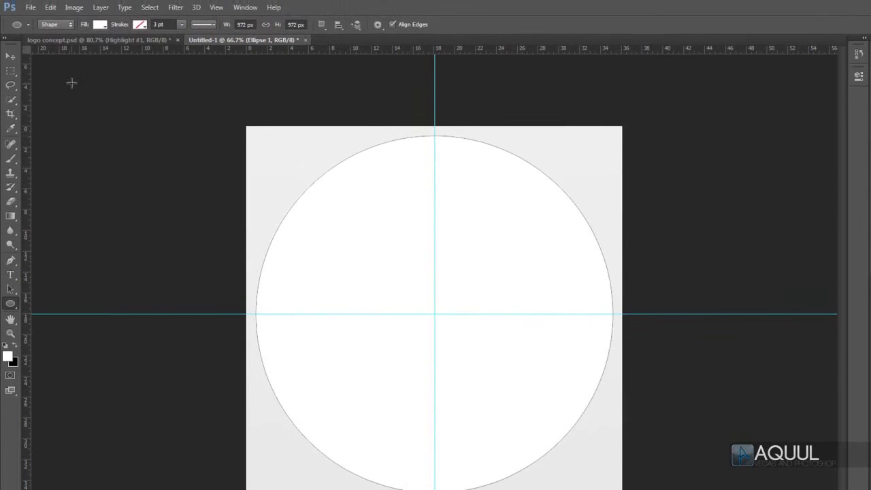
{"action": "left_click", "coordinate": [99, 26]}
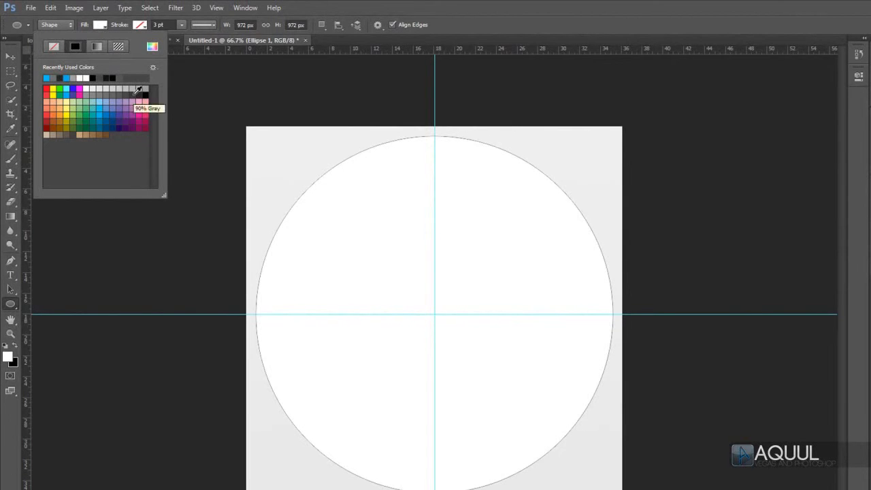
{"action": "left_click", "coordinate": [133, 92]}
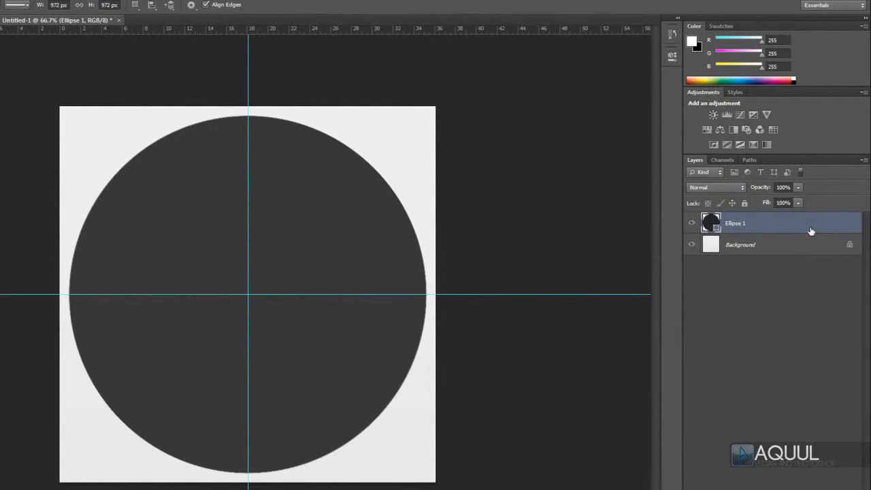
Step: Duplicate the Ellipse 1 layer within the same document, keeping the name Ellipse 1 copy
{"action": "right_click", "coordinate": [810, 228]}
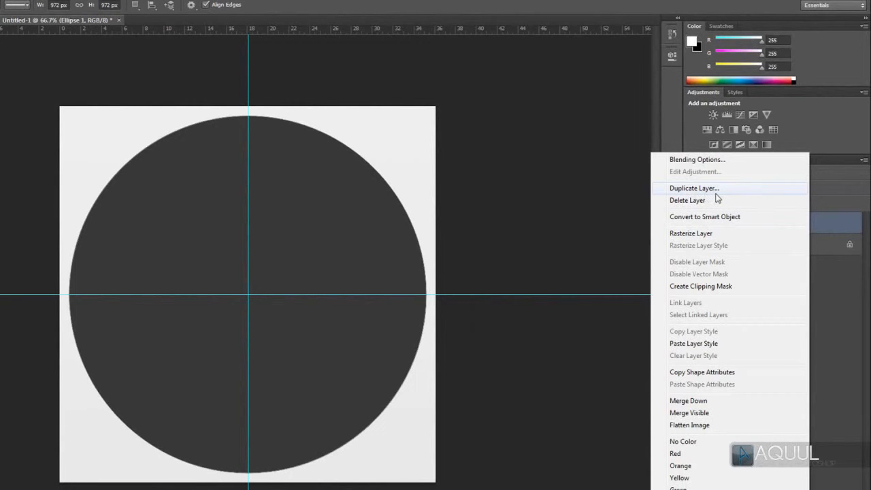
{"action": "left_click", "coordinate": [715, 193]}
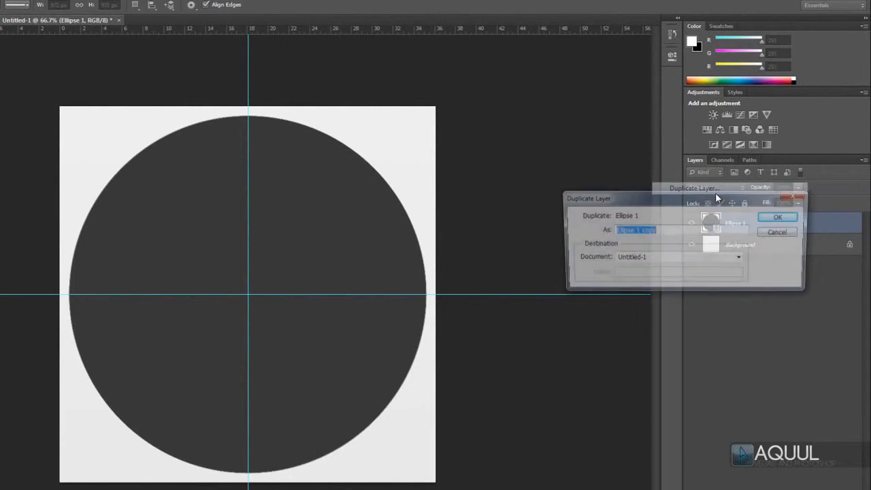
{"action": "left_click", "coordinate": [792, 219]}
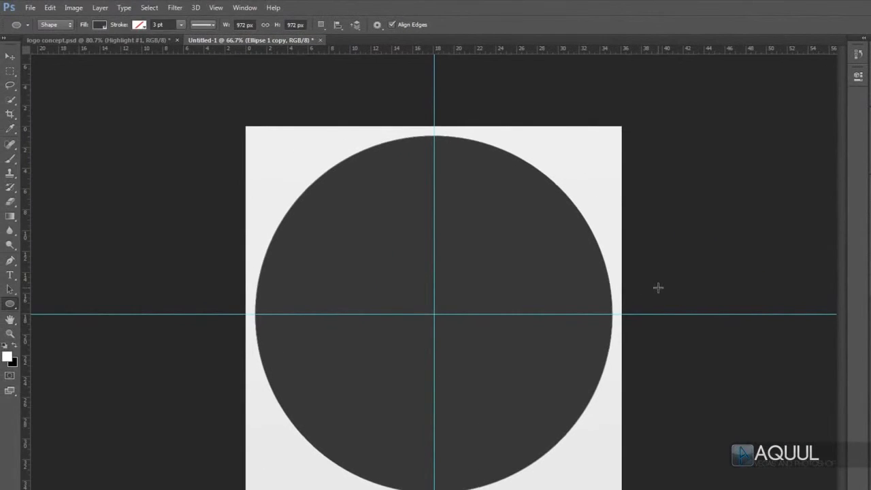
Step: Subtract a slightly smaller concentric circle from the duplicated ellipse and fill the remaining outer ring with medium gray
{"action": "left_click", "coordinate": [321, 25]}
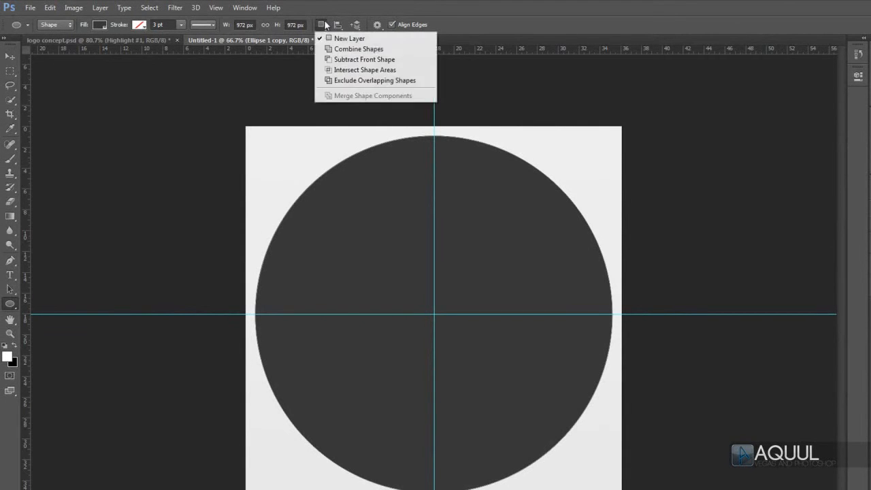
{"action": "left_click", "coordinate": [408, 60]}
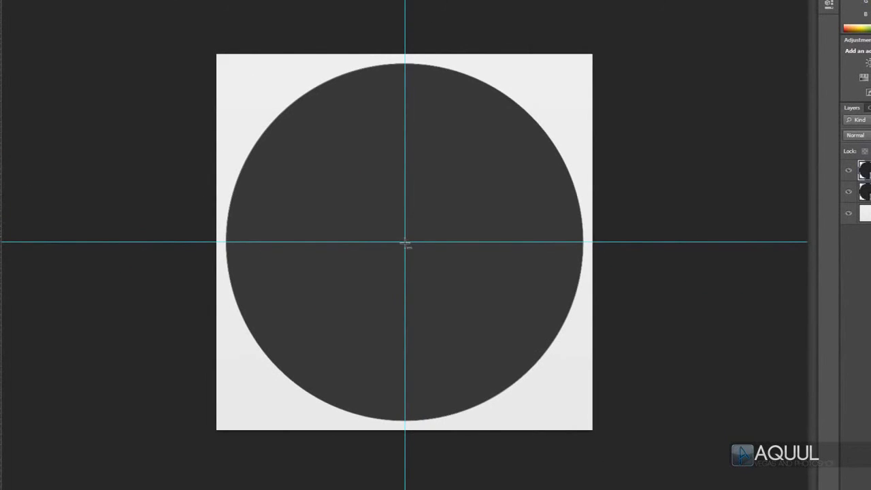
{"action": "left_click_drag", "start_coordinate": [405, 243], "coordinate": [601, 82]}
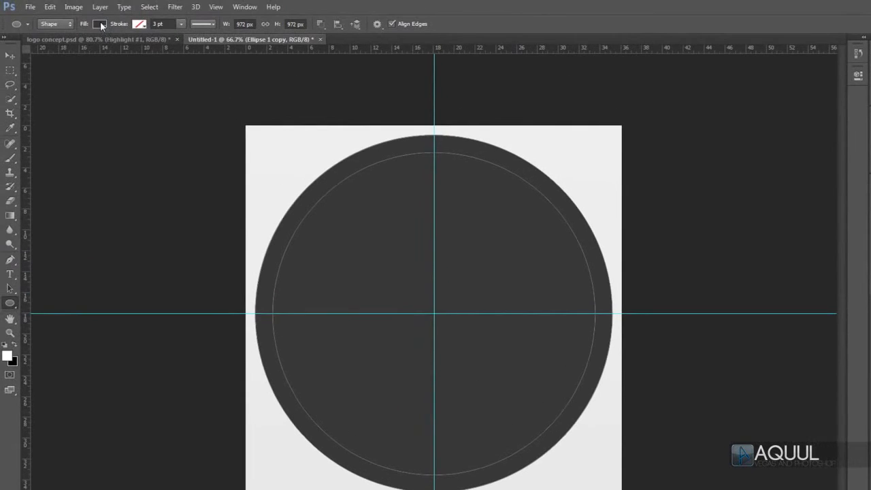
{"action": "left_click", "coordinate": [99, 24]}
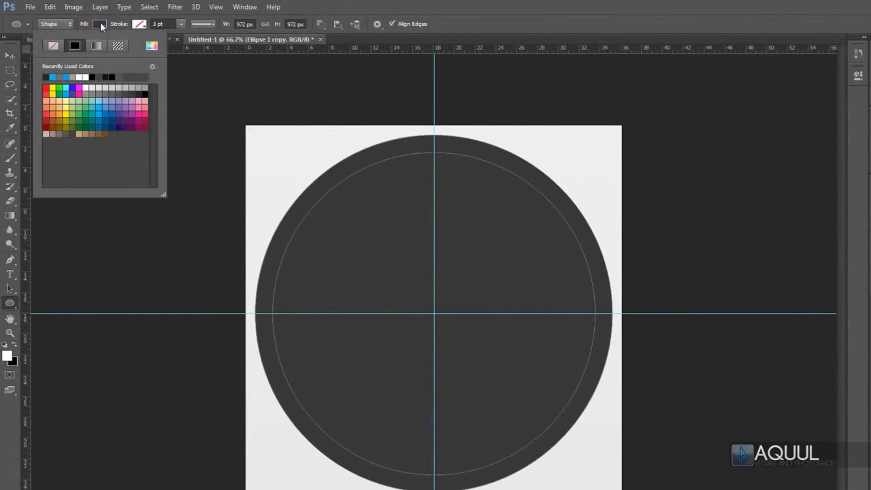
{"action": "left_click", "coordinate": [96, 89]}
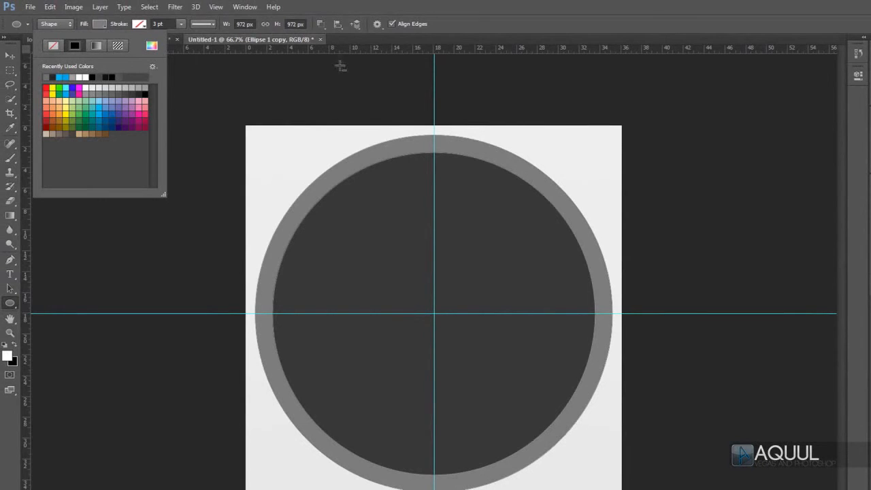
Step: Draw a medium gray circle about 27.6 cm in diameter on a new shape layer, centred on the guide intersection inside the ring
{"action": "left_click", "coordinate": [321, 24]}
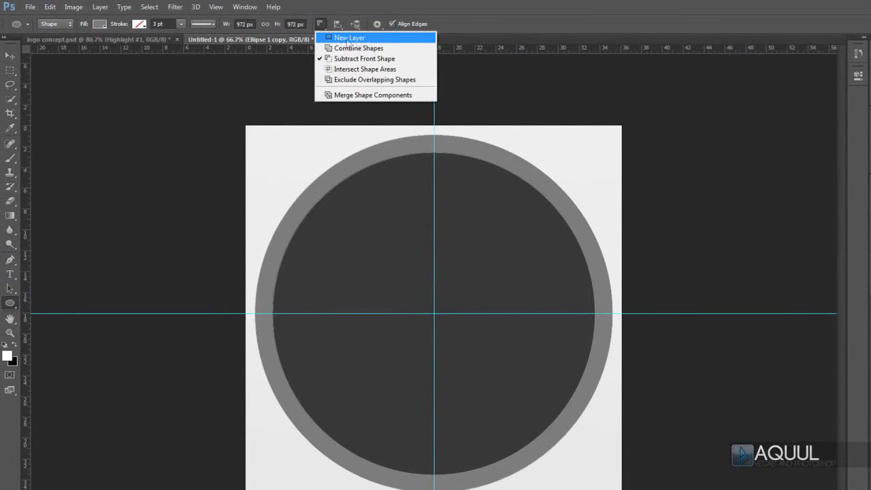
{"action": "left_click", "coordinate": [376, 40]}
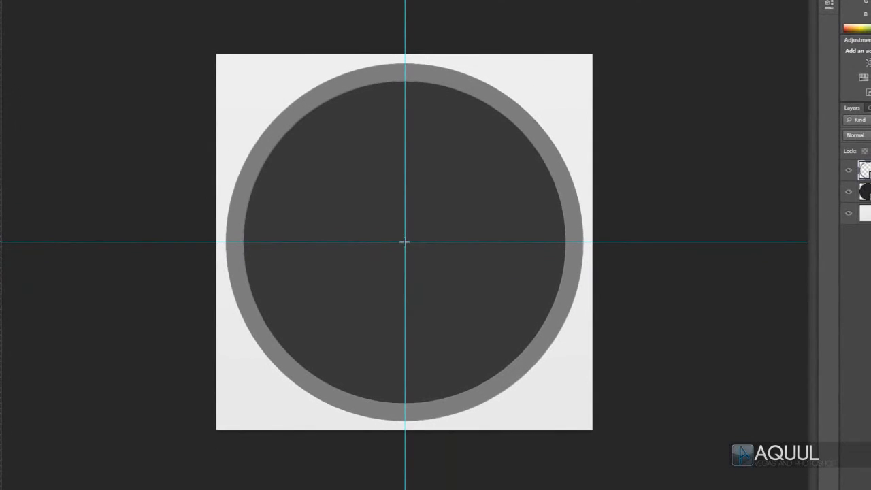
{"action": "left_click_drag", "start_coordinate": [404, 242], "coordinate": [637, 99]}
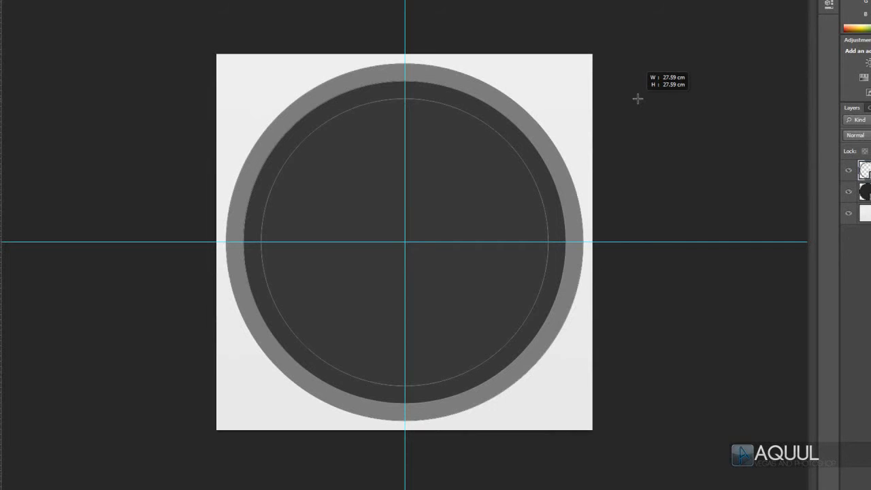
{"action": "left_click_drag", "start_coordinate": [638, 98], "coordinate": [637, 98]}
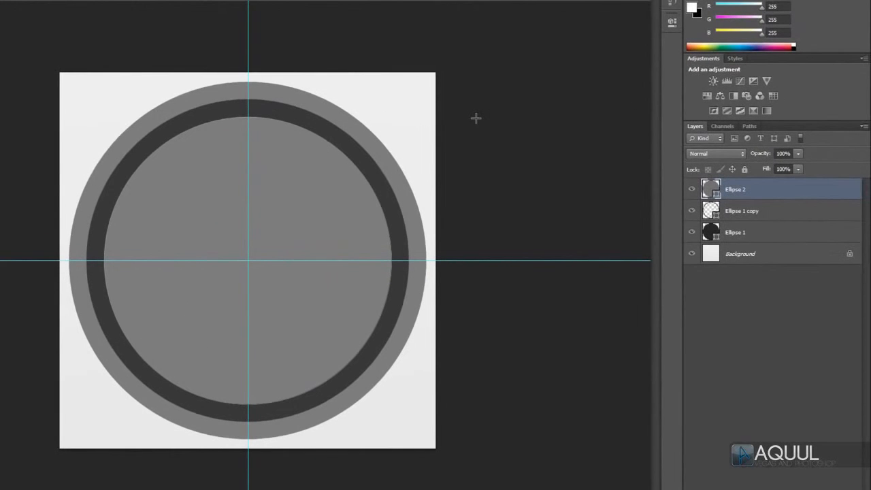
Step: Enable the Inner Shadow, Gradient Overlay and Drop Shadow effects in the layer style of Ellipse 1 copy
{"action": "left_click", "coordinate": [807, 217]}
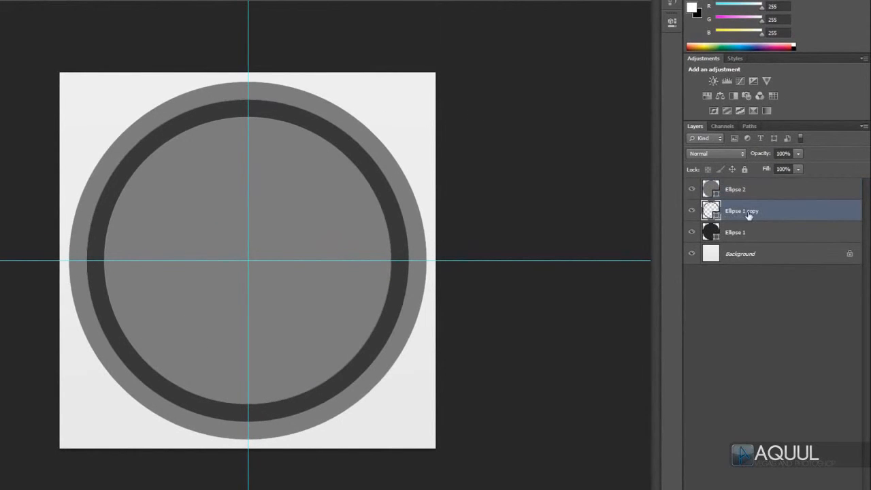
{"action": "double_click", "coordinate": [820, 214]}
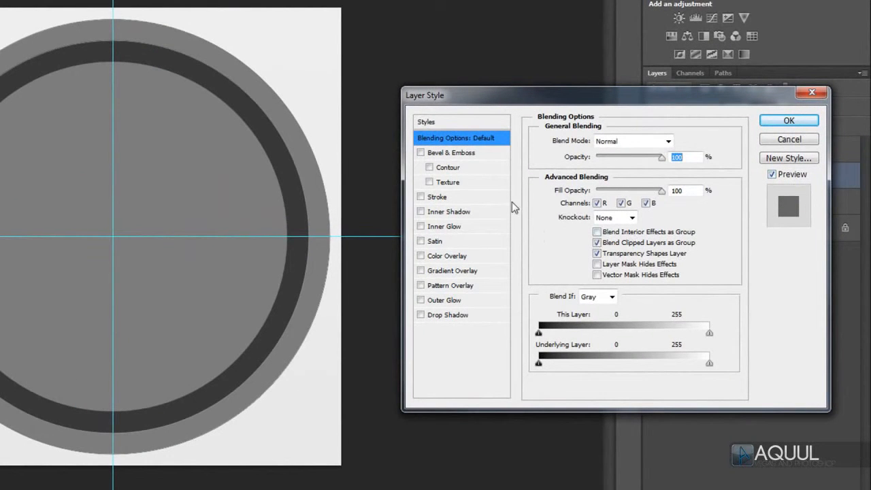
{"action": "left_click", "coordinate": [420, 212]}
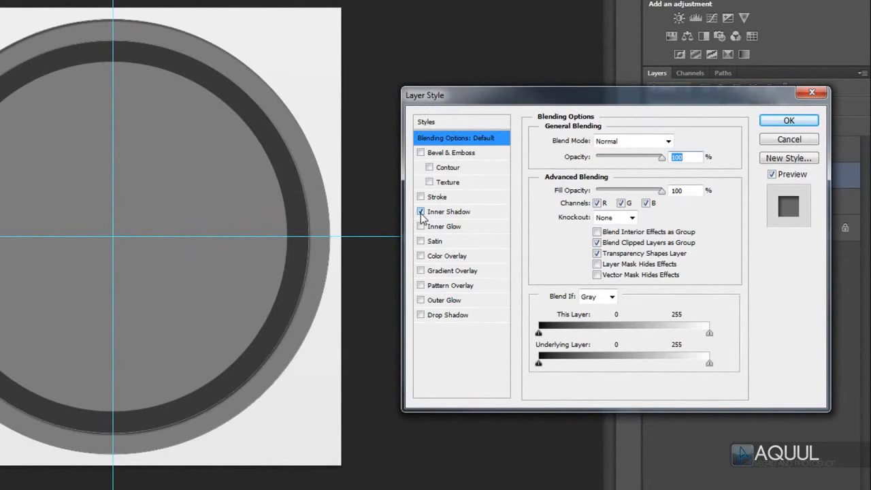
{"action": "left_click", "coordinate": [420, 270]}
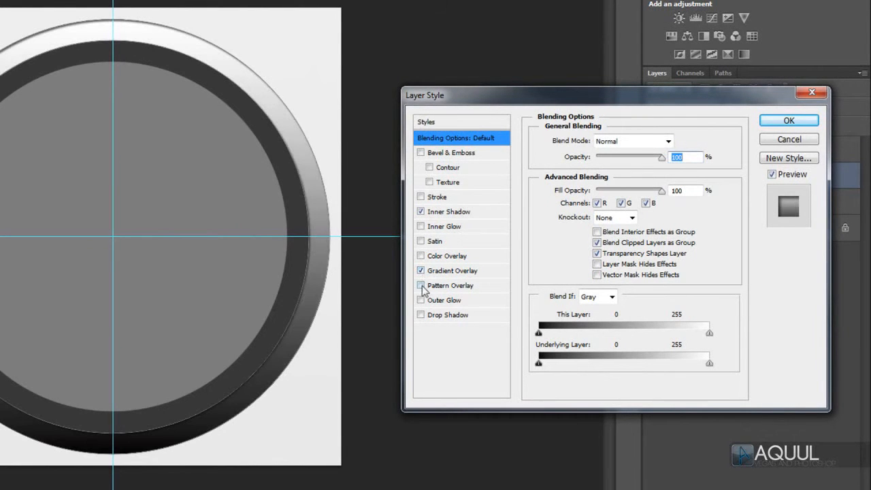
{"action": "left_click", "coordinate": [420, 315]}
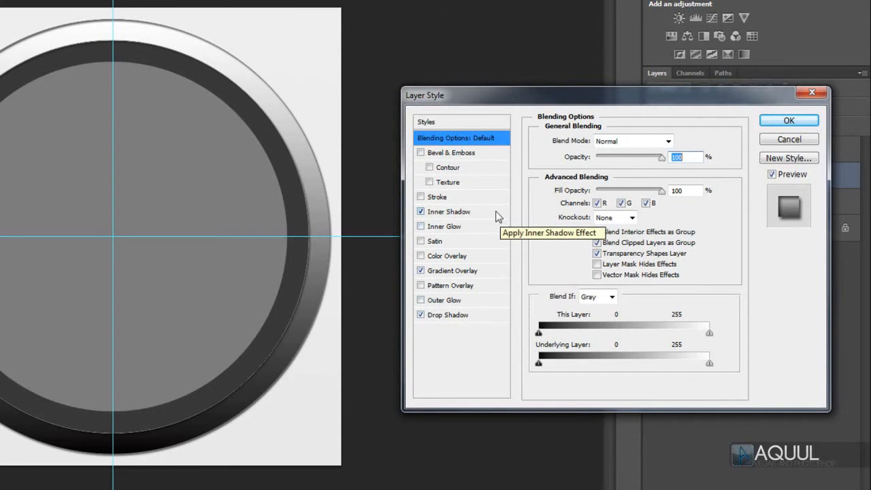
Step: Set the inner shadow to Normal blend mode, white (#ffffff) and 100% opacity
{"action": "left_click", "coordinate": [460, 215]}
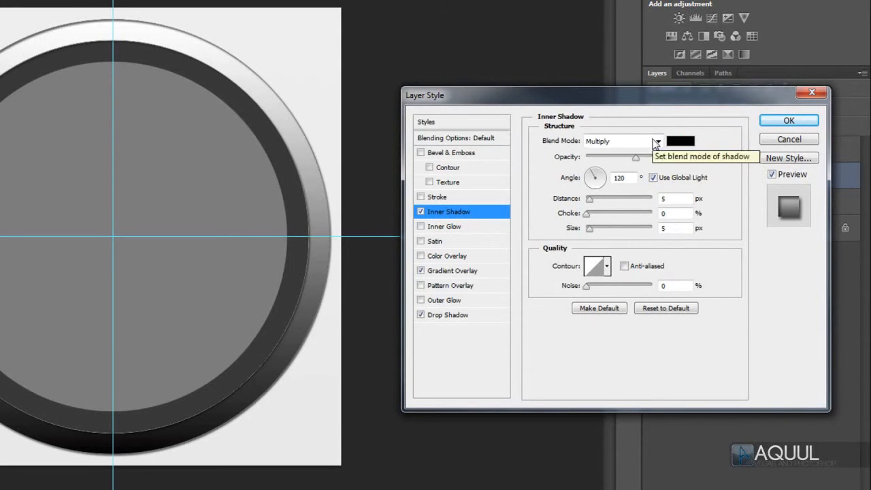
{"action": "left_click", "coordinate": [657, 141]}
{"action": "left_click", "coordinate": [648, 154]}
{"action": "left_click", "coordinate": [679, 141]}
{"action": "left_click_drag", "start_coordinate": [289, 182], "coordinate": [219, 156]}
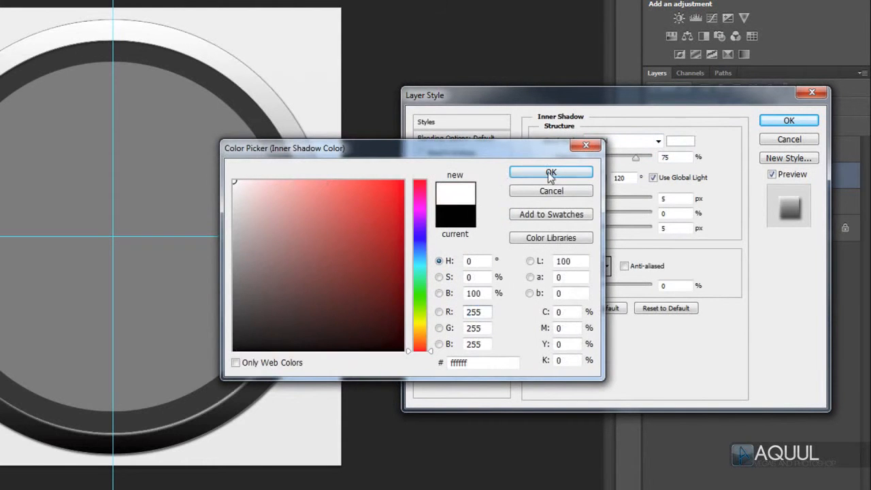
{"action": "left_click", "coordinate": [550, 172]}
{"action": "left_click_drag", "start_coordinate": [636, 162], "coordinate": [685, 158]}
{"action": "left_click", "coordinate": [679, 198]}
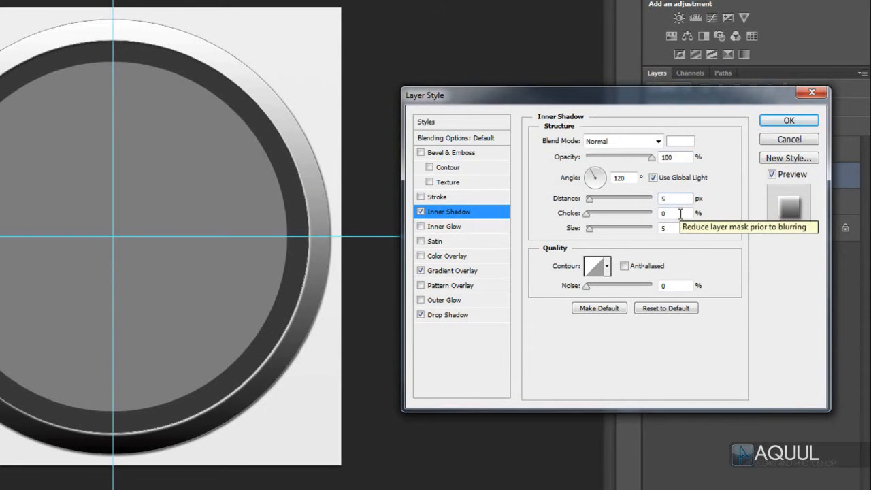
{"action": "left_click", "coordinate": [678, 228]}
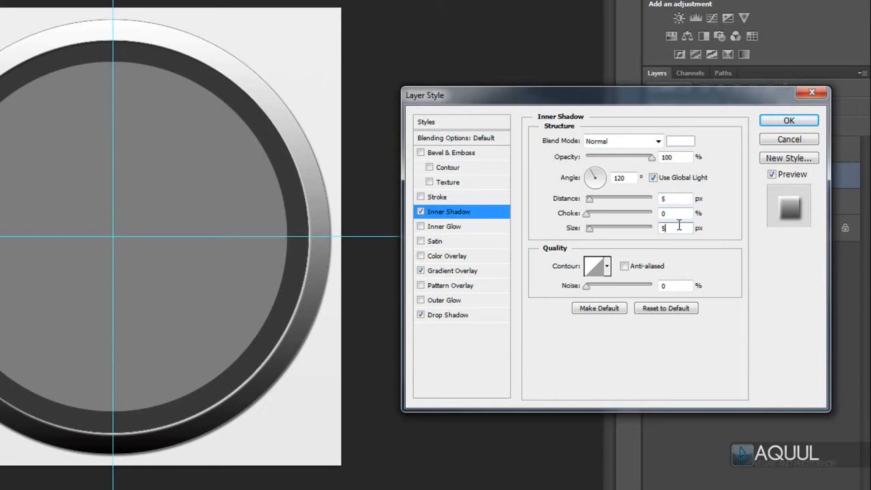
Step: Edit the gradient overlay to run from light gray #d3d3d3 at the start stop to #eeeeee at the end stop
{"action": "left_click", "coordinate": [454, 272]}
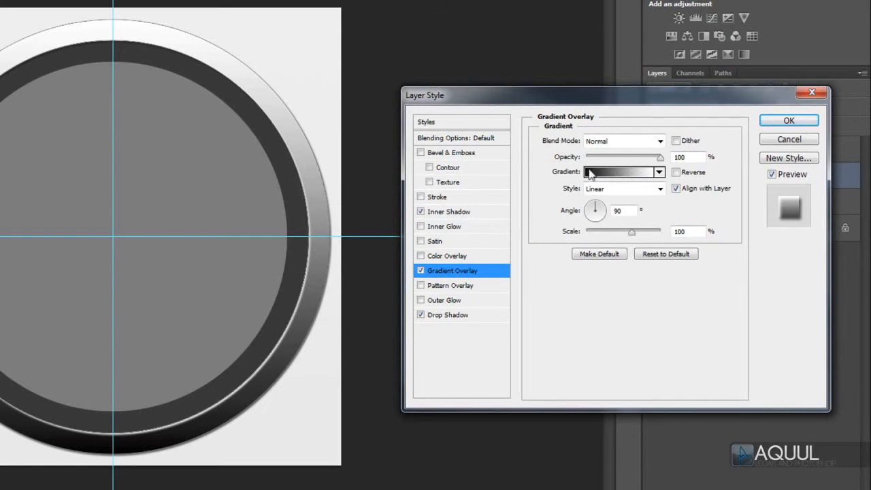
{"action": "left_click", "coordinate": [617, 177]}
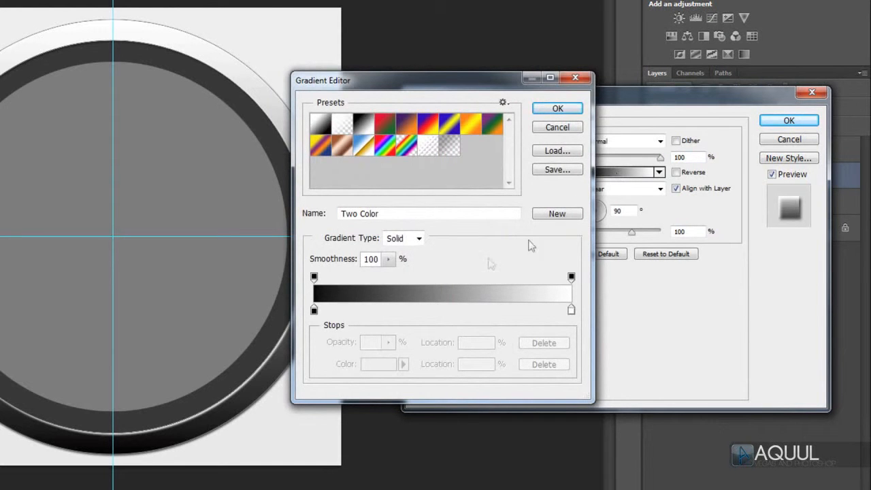
{"action": "double_click", "coordinate": [313, 309]}
{"action": "left_click_drag", "start_coordinate": [314, 310], "coordinate": [236, 210]}
{"action": "left_click", "coordinate": [556, 173]}
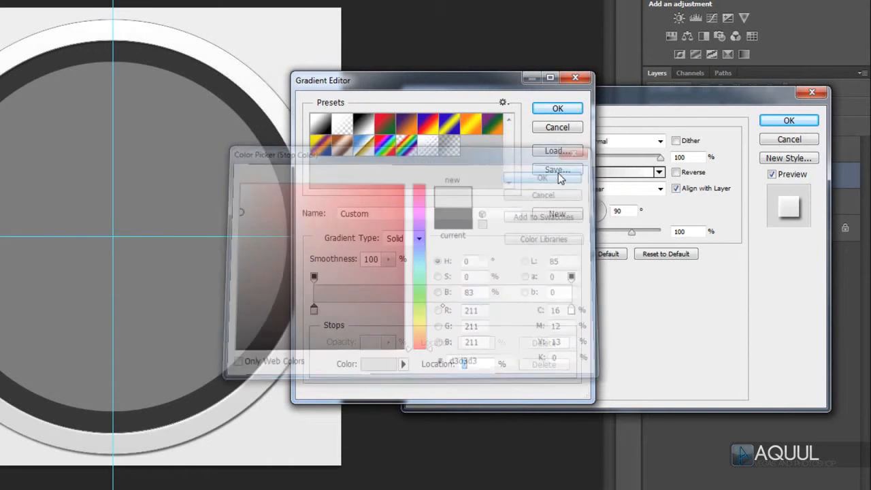
{"action": "left_click", "coordinate": [571, 311]}
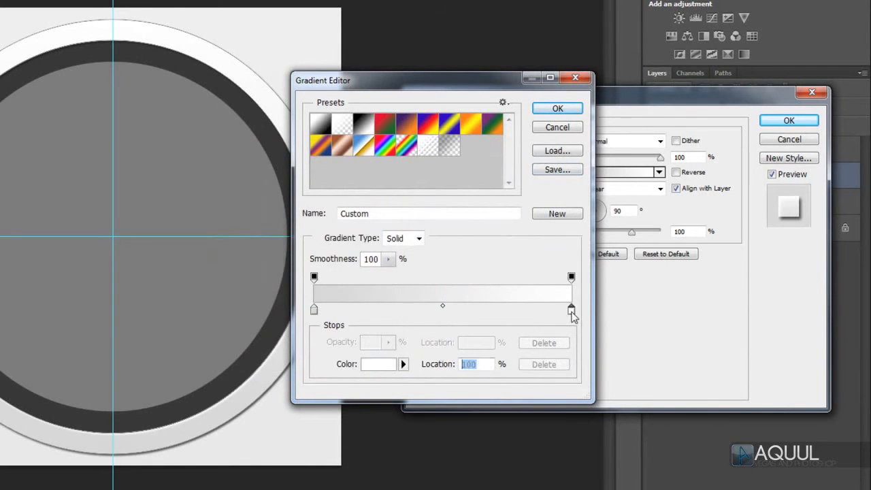
{"action": "double_click", "coordinate": [571, 311]}
{"action": "left_click_drag", "start_coordinate": [238, 211], "coordinate": [223, 192]}
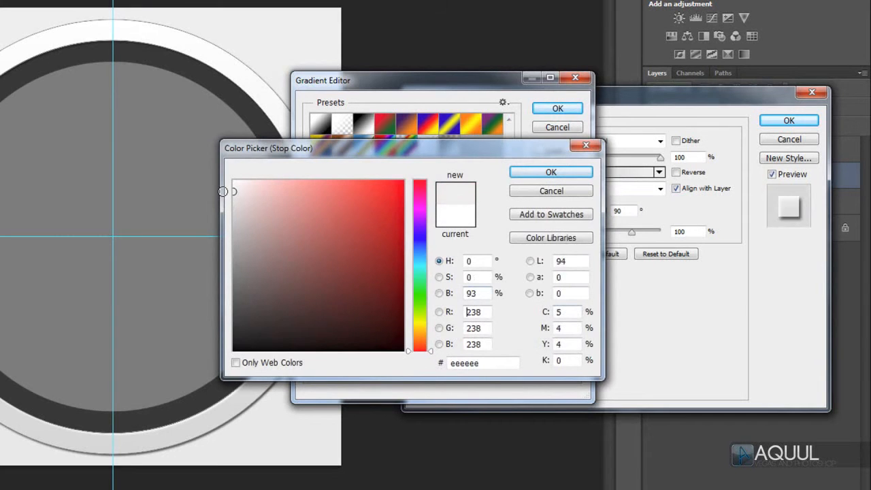
{"action": "left_click", "coordinate": [575, 173]}
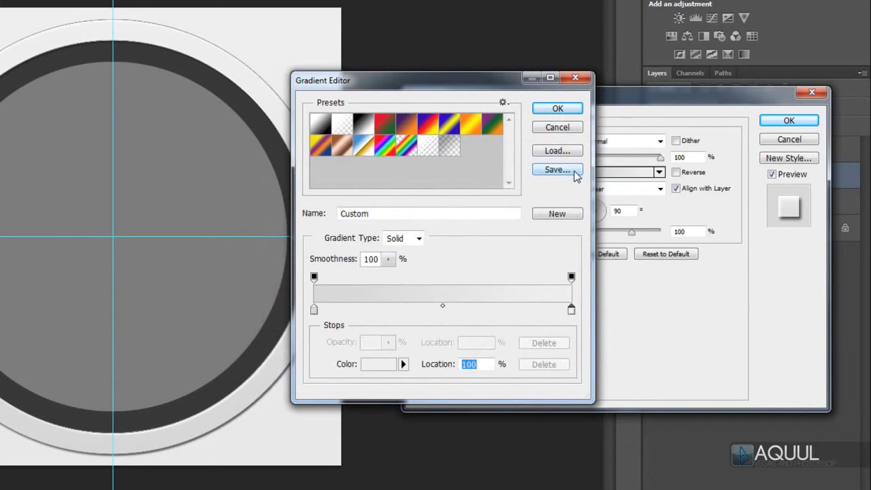
{"action": "left_click", "coordinate": [569, 110]}
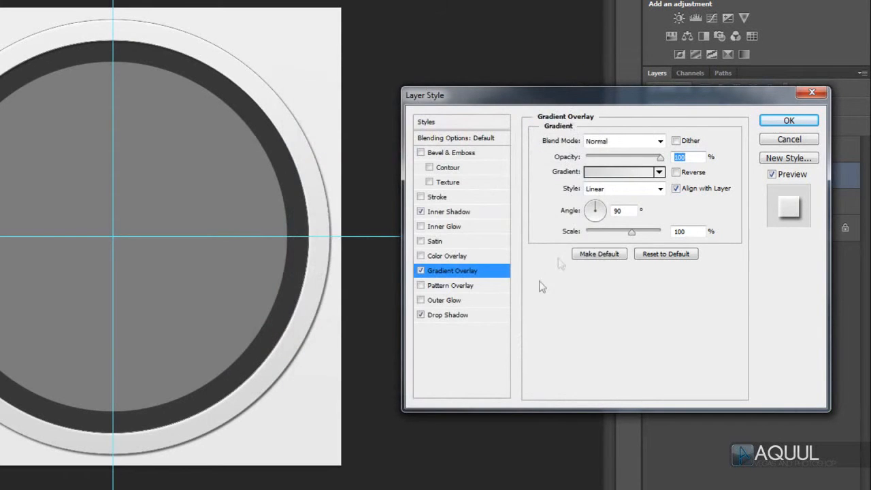
Step: Set the drop shadow size to 21 px and apply the layer style to the outer ring
{"action": "left_click", "coordinate": [449, 316]}
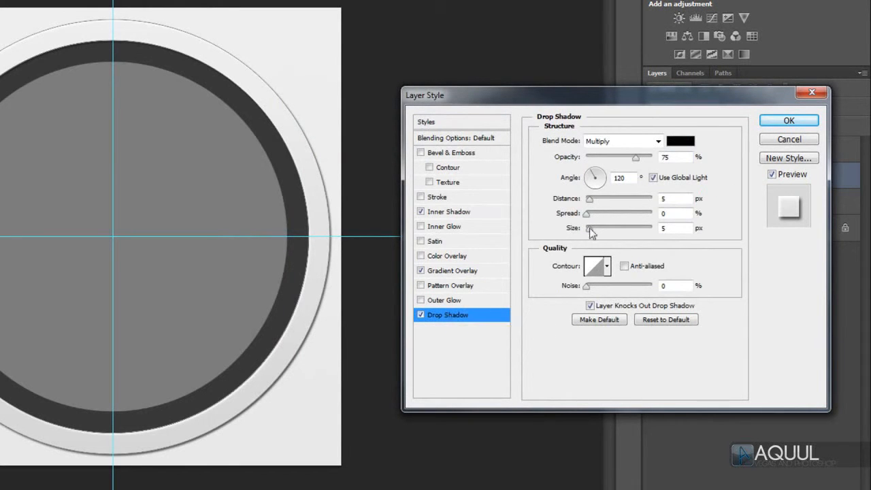
{"action": "left_click_drag", "start_coordinate": [589, 230], "coordinate": [596, 234]}
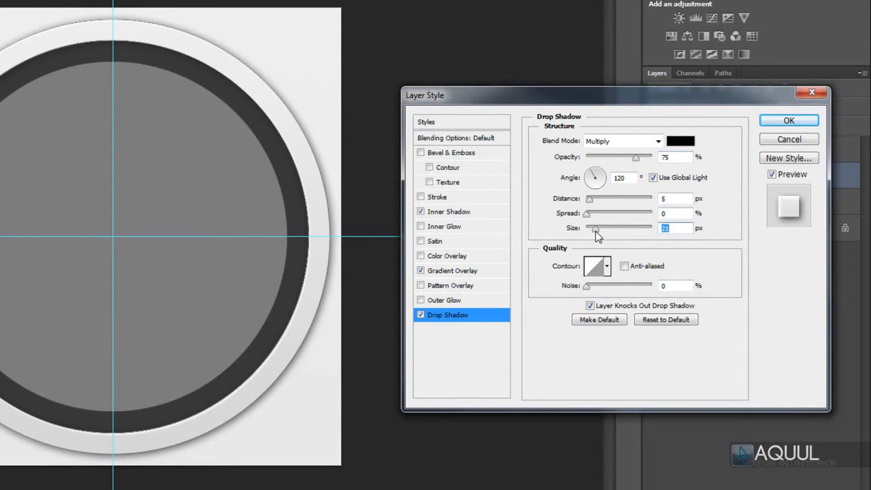
{"action": "left_click", "coordinate": [803, 121]}
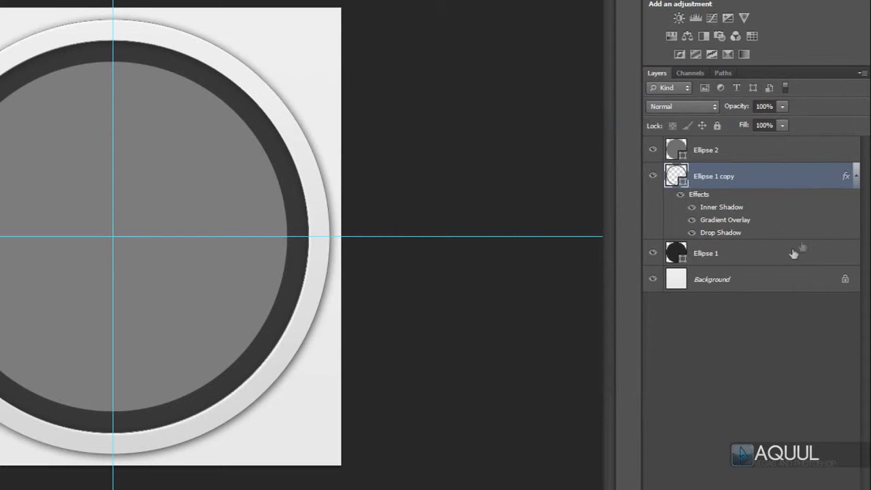
Step: Copy the layer style from Ellipse 1 copy and paste it onto Ellipse 2
{"action": "right_click", "coordinate": [785, 182]}
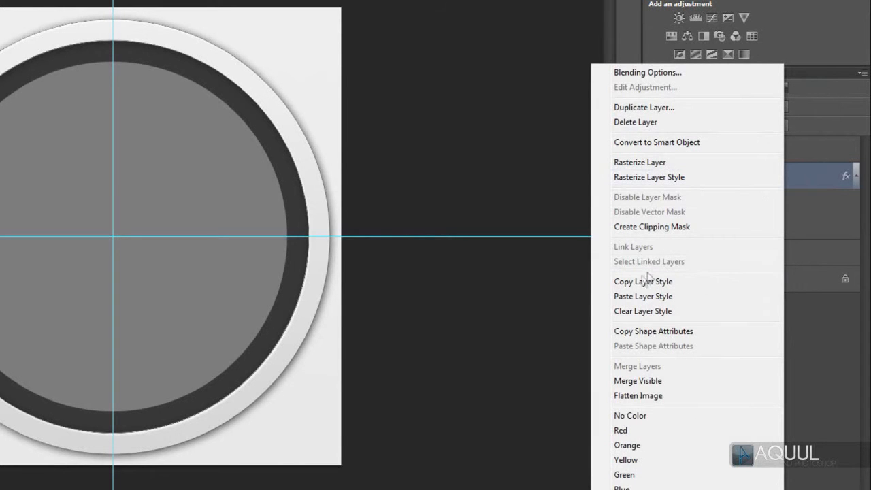
{"action": "left_click", "coordinate": [687, 281]}
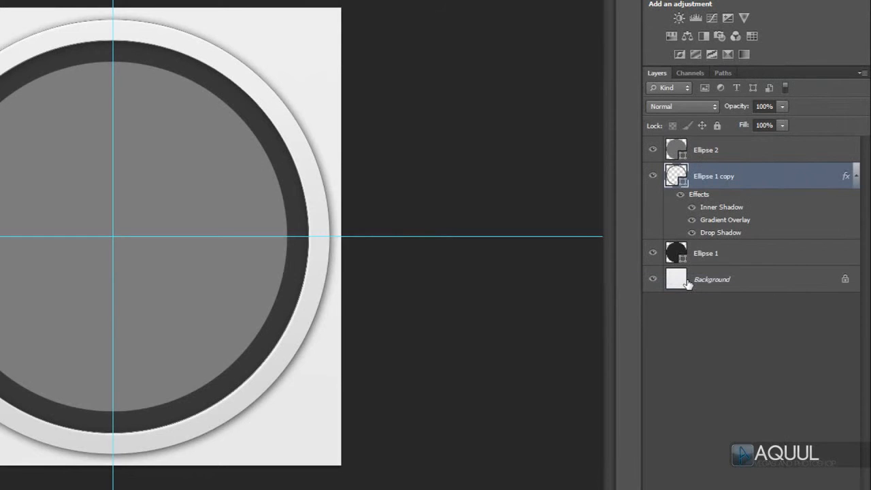
{"action": "left_click", "coordinate": [762, 149]}
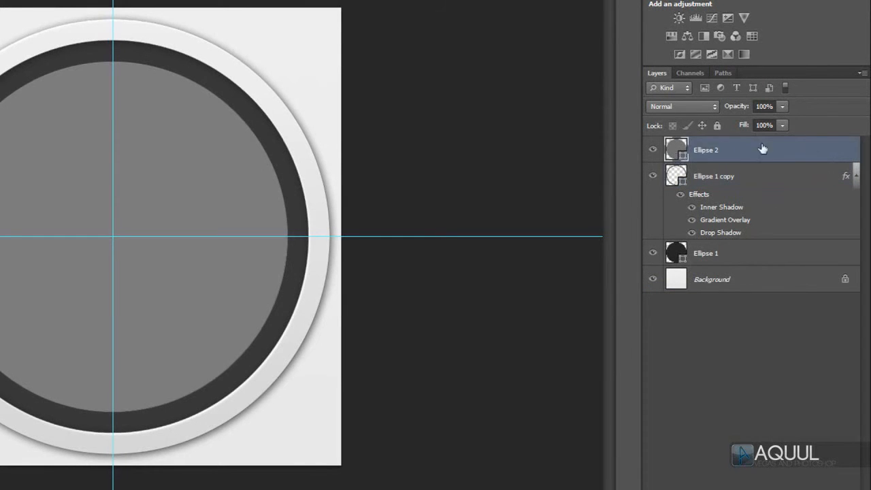
{"action": "right_click", "coordinate": [802, 153]}
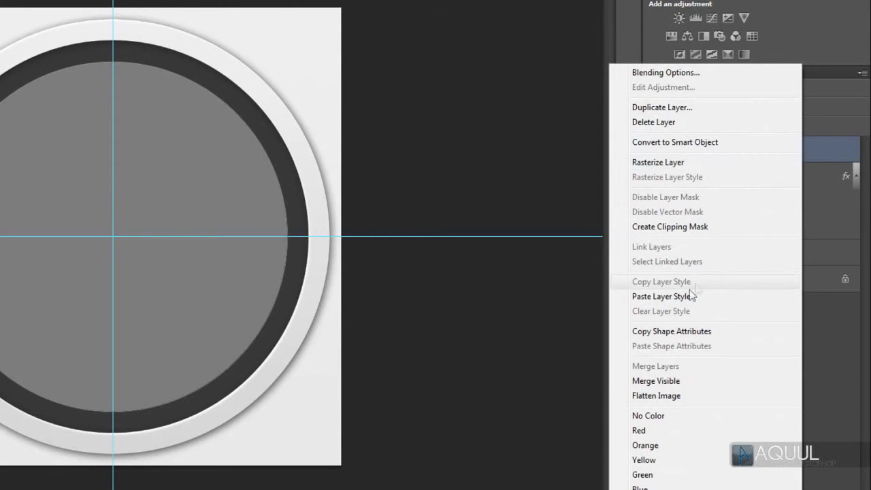
{"action": "left_click", "coordinate": [714, 299]}
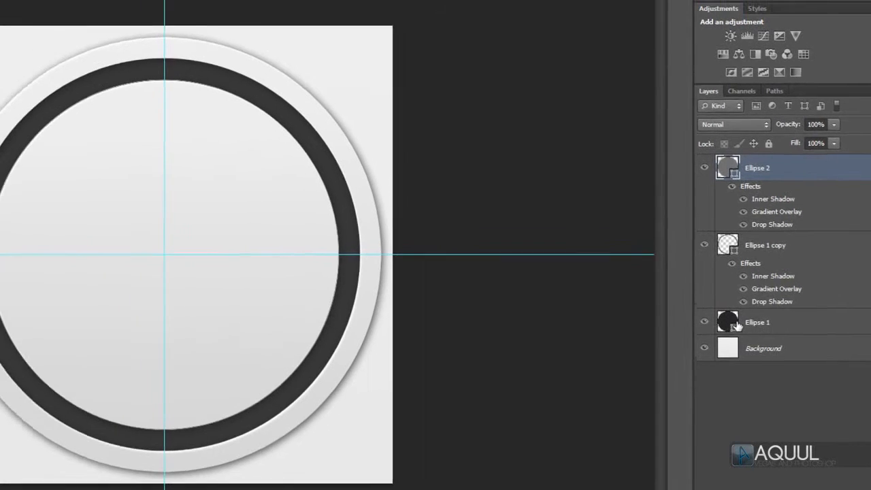
Step: Change the fill of the Ellipse 1 circle to a light blue swatch
{"action": "left_click", "coordinate": [684, 307]}
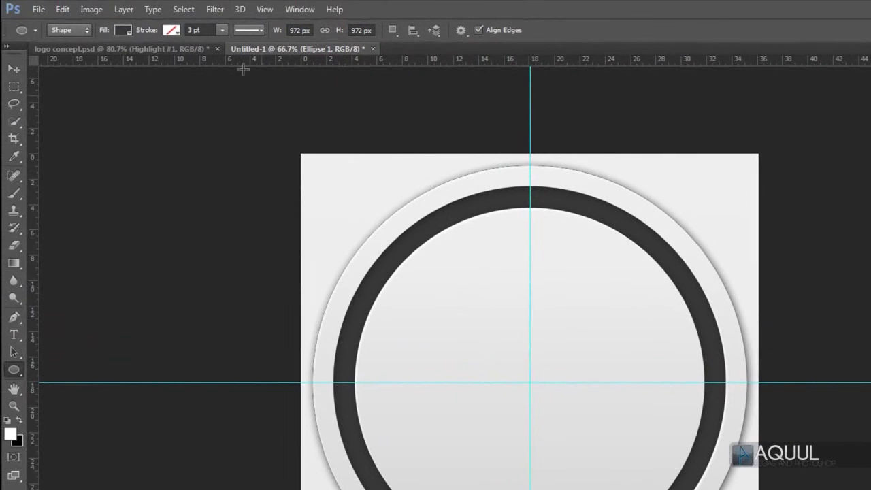
{"action": "left_click", "coordinate": [127, 32]}
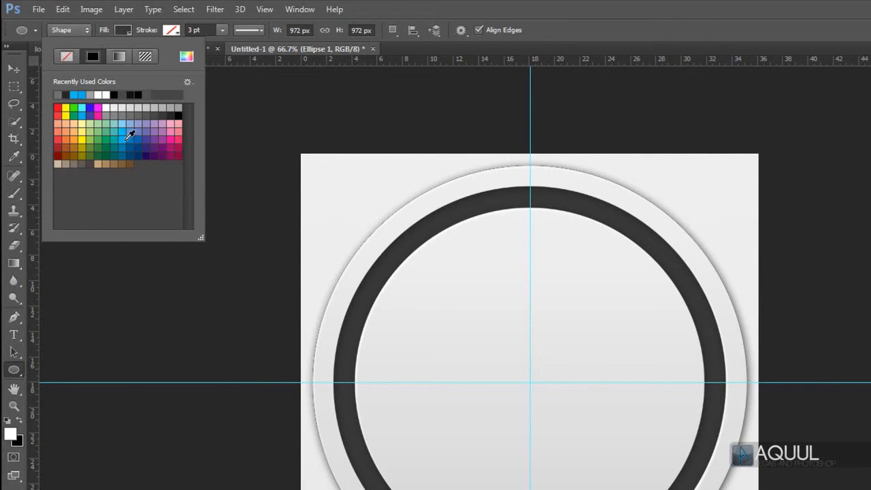
{"action": "left_click", "coordinate": [122, 133]}
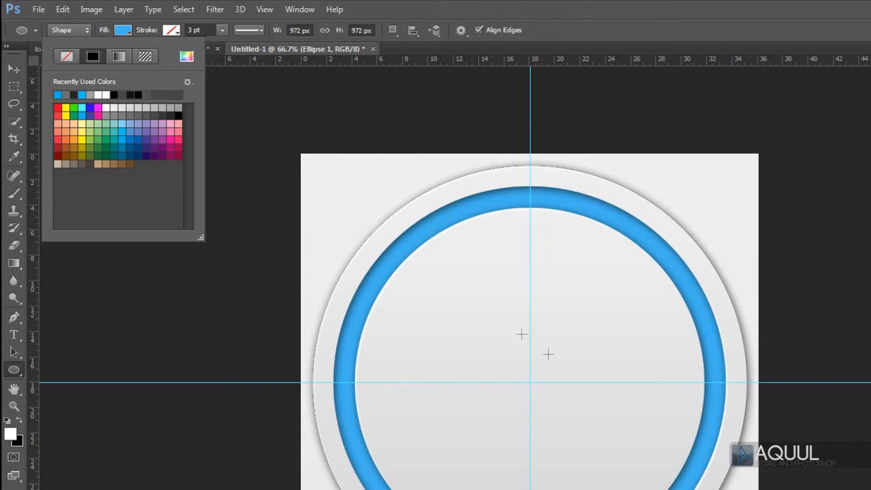
{"action": "left_click", "coordinate": [176, 139]}
{"action": "left_click", "coordinate": [141, 163]}
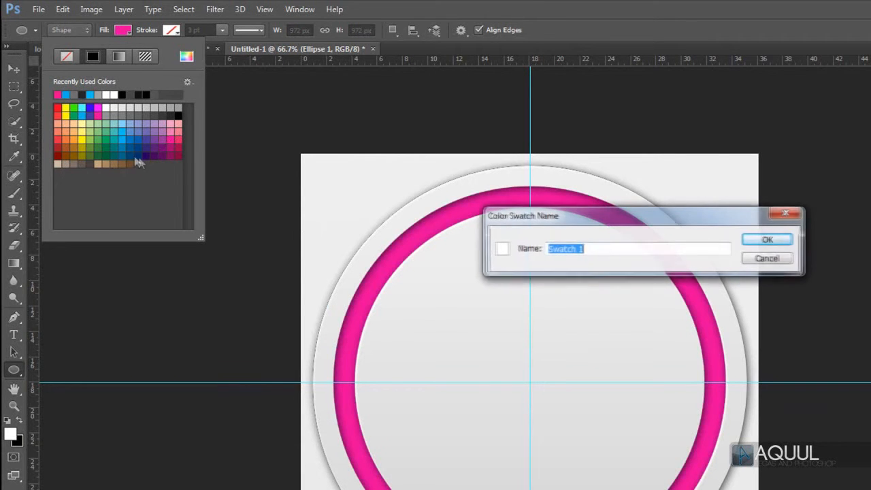
{"action": "left_click", "coordinate": [774, 262]}
{"action": "left_click", "coordinate": [121, 139]}
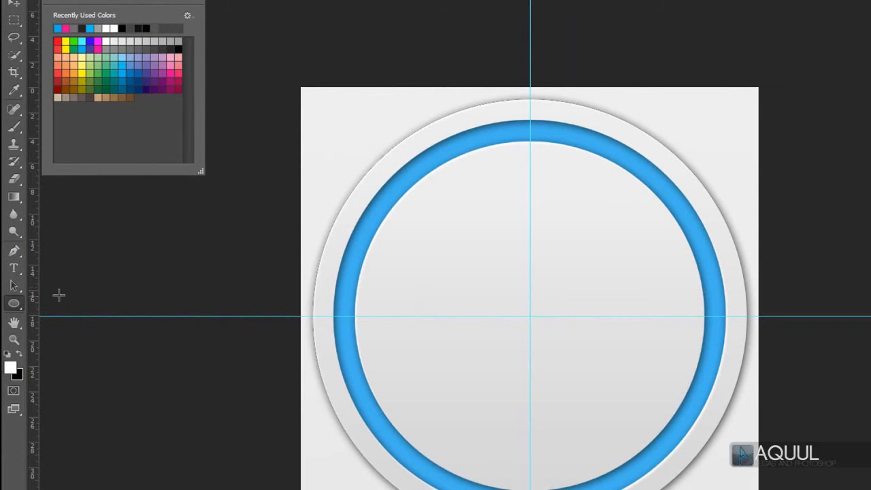
Step: Create a horizontal type mask reading "D3" in the upper-left area of the canvas
{"action": "left_click", "coordinate": [16, 272]}
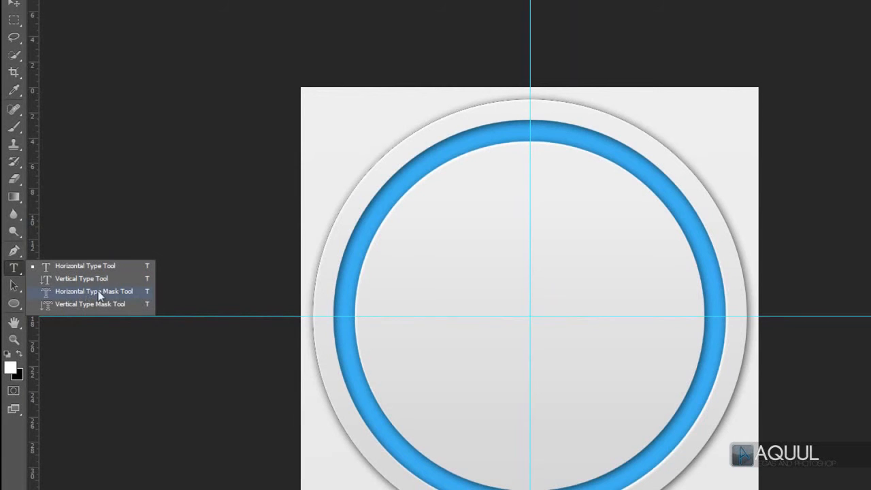
{"action": "left_click", "coordinate": [128, 291]}
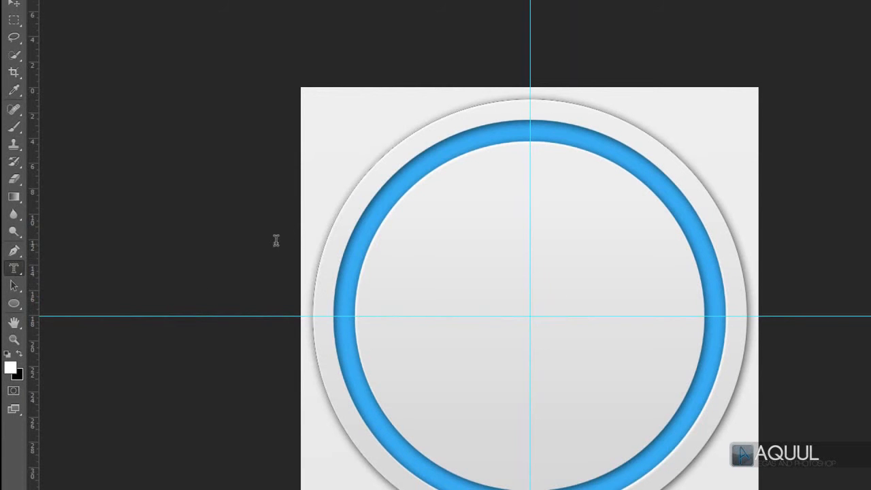
{"action": "left_click", "coordinate": [315, 206]}
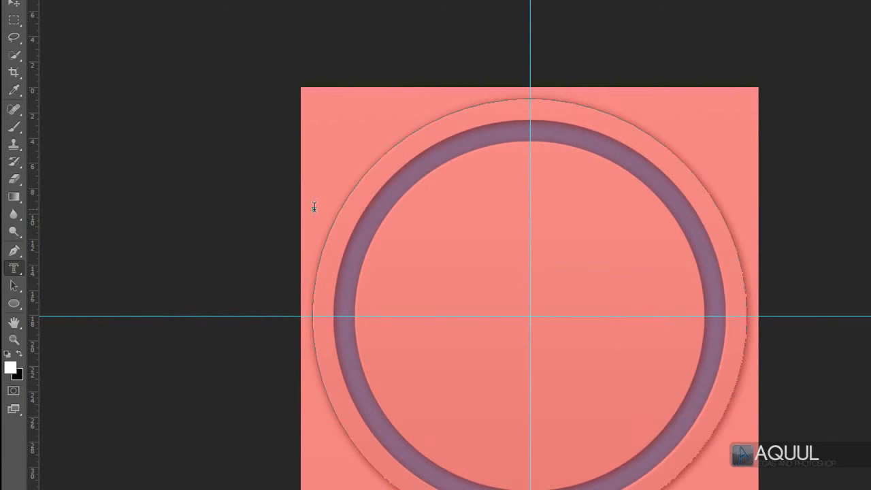
{"action": "type", "text": "D3"}
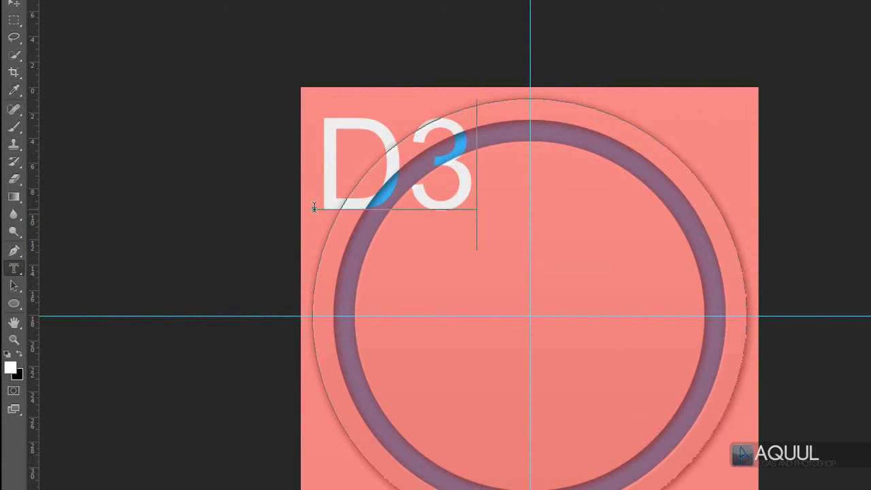
Step: Change the font of the whole "D3" mask text to Dodger Condensed and enlarge it to 463 pt
{"action": "key", "text": "ctrl+a"}
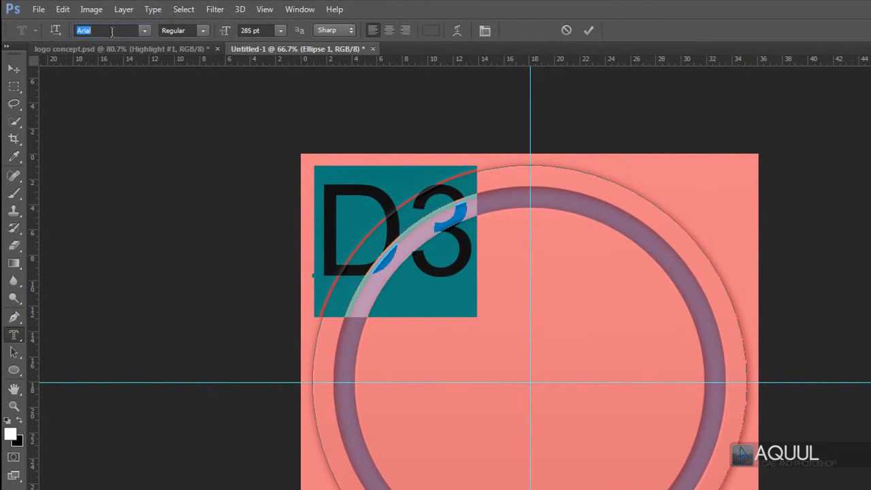
{"action": "left_click", "coordinate": [111, 32]}
{"action": "type", "text": "Dodger C"}
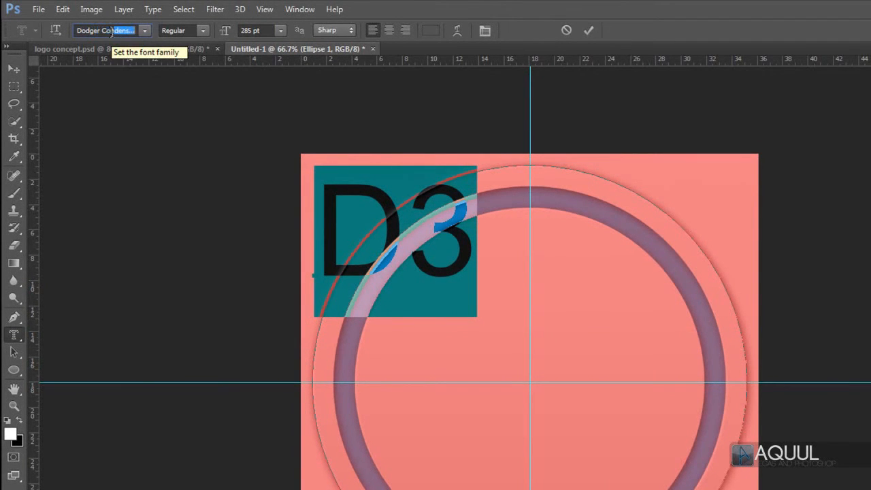
{"action": "type", "text": "o"}
{"action": "key", "text": "Return"}
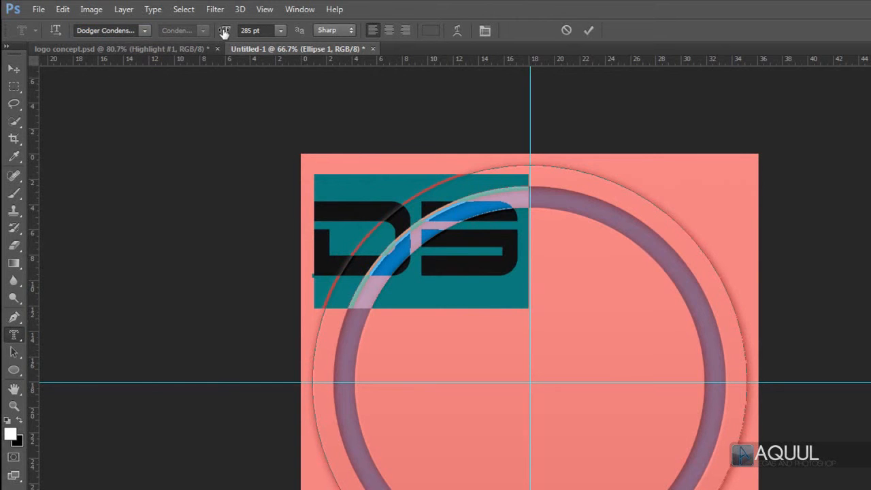
{"action": "left_click_drag", "start_coordinate": [223, 32], "coordinate": [343, 33]}
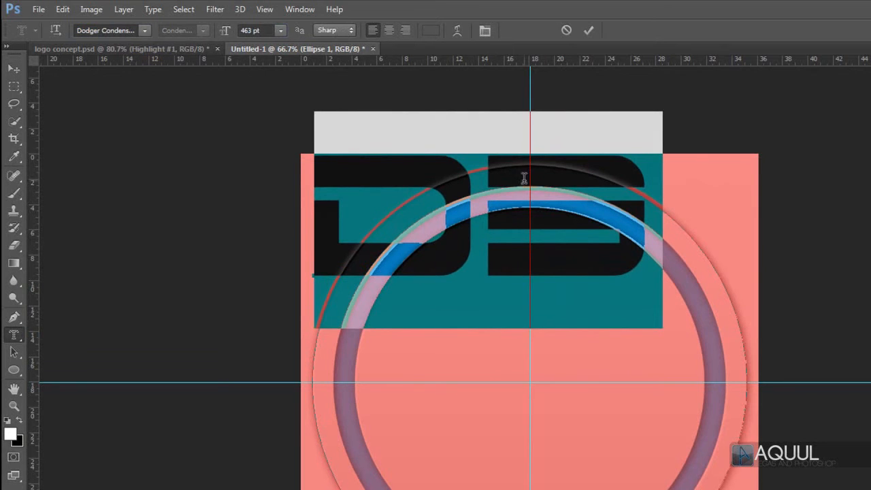
Step: Centre the "D3" mask text on the guide intersection, scale it slightly to span the inner circle, and apply the transform
{"action": "left_click_drag", "start_coordinate": [593, 274], "coordinate": [637, 400]}
{"action": "left_click_drag", "start_coordinate": [368, 273], "coordinate": [374, 292]}
{"action": "left_click_drag", "start_coordinate": [434, 362], "coordinate": [456, 375]}
{"action": "left_click_drag", "start_coordinate": [355, 354], "coordinate": [355, 354]}
{"action": "left_click_drag", "start_coordinate": [249, 287], "coordinate": [248, 287]}
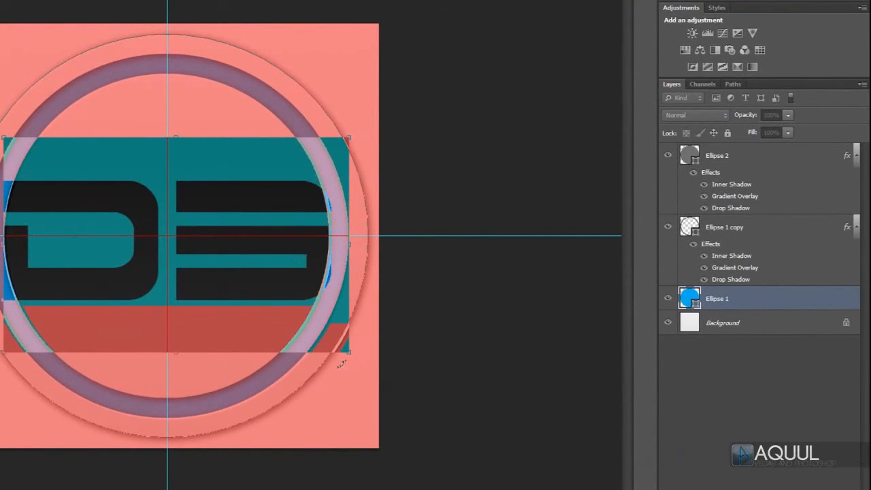
{"action": "left_click_drag", "start_coordinate": [349, 353], "coordinate": [350, 351]}
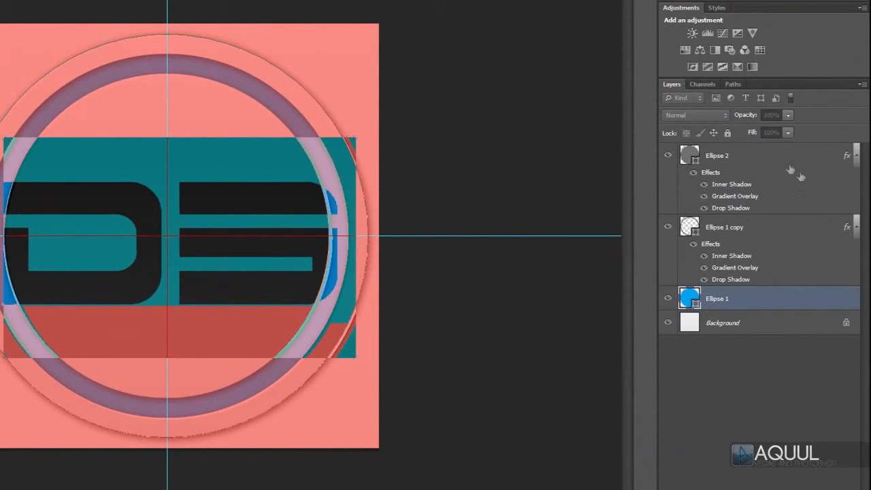
{"action": "key", "text": "Return"}
Step: Cut the "D3" selection out of the Ellipse 2 circle with an inverted layer mask
{"action": "key", "text": "q"}
{"action": "left_click", "coordinate": [755, 159]}
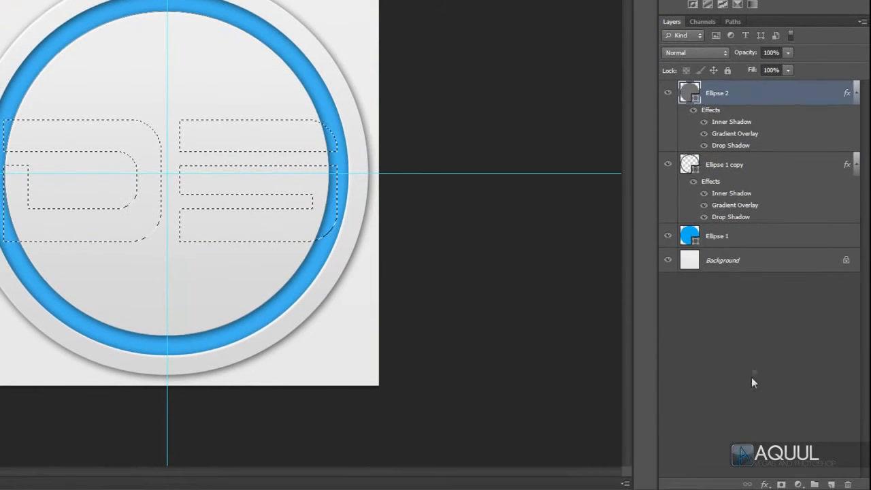
{"action": "left_click", "coordinate": [781, 484]}
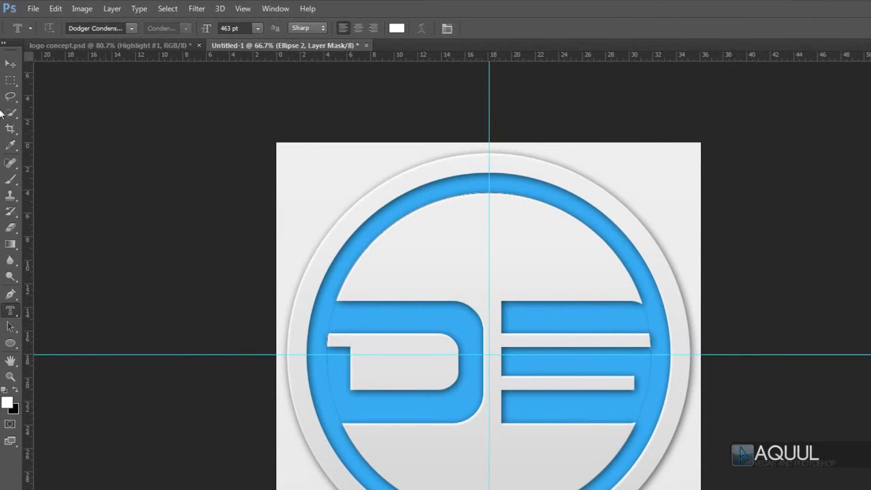
Step: Nudge the "D3" cut-out mask slightly to the left to centre the lettering within the circle
{"action": "left_click", "coordinate": [10, 63]}
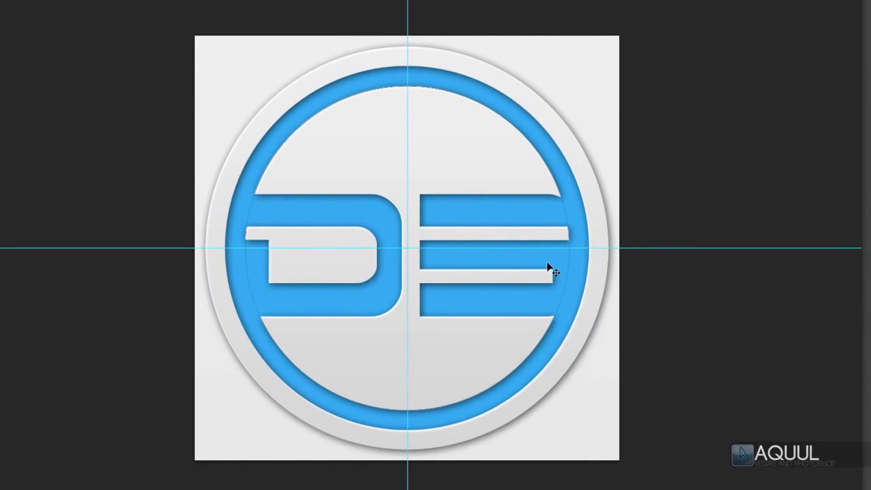
{"action": "mouse_move", "coordinate": [548, 267]}
{"action": "left_mouse_down"}
{"action": "mouse_move", "coordinate": [538, 265]}
{"action": "mouse_move", "coordinate": [544, 267]}
{"action": "left_mouse_up"}
{"action": "key", "text": "Right"}
{"action": "key", "text": "Right"}
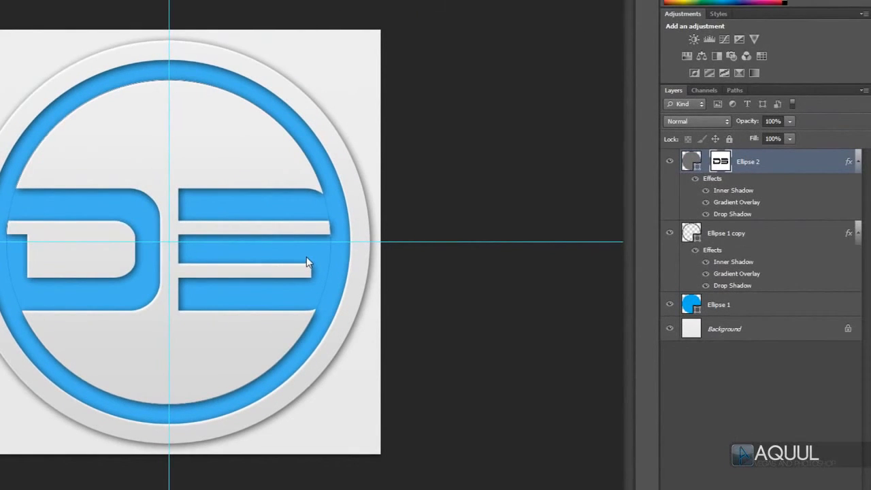
Step: Load the Ellipse 1 circle as a selection and add a new empty layer directly above Ellipse 1
{"action": "left_click", "coordinate": [691, 304], "text": "ctrl"}
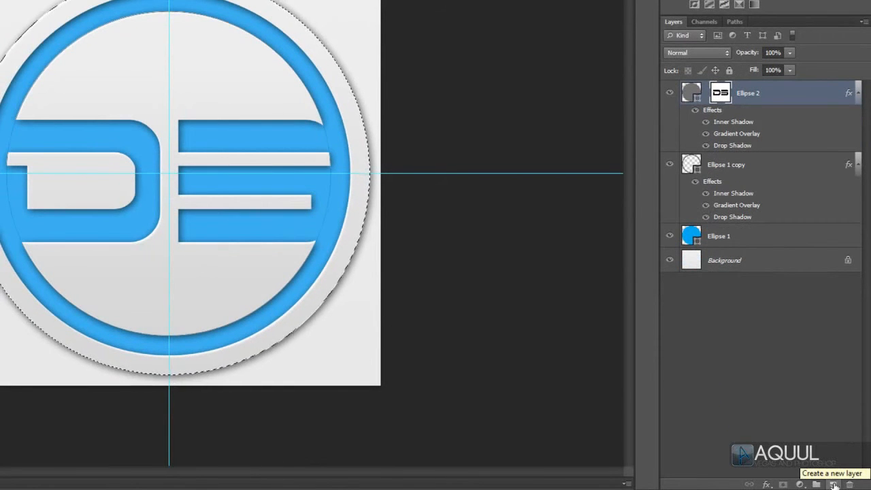
{"action": "left_click", "coordinate": [834, 485]}
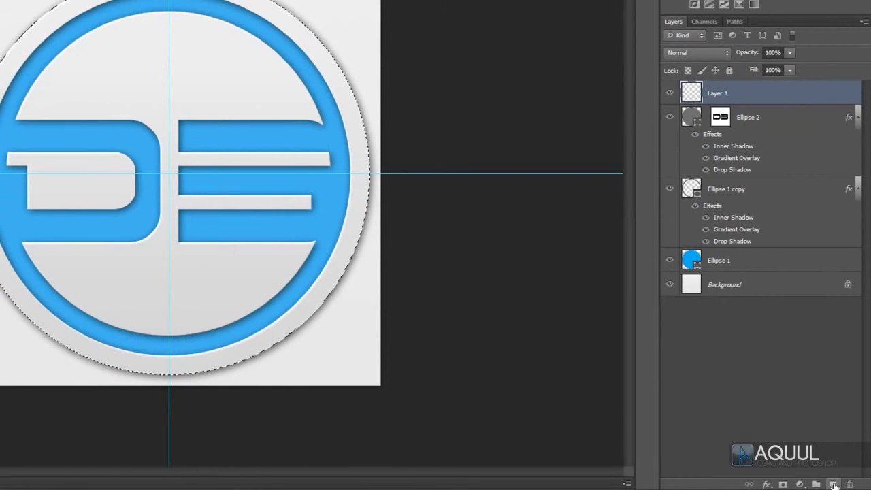
{"action": "left_click_drag", "start_coordinate": [807, 93], "coordinate": [799, 228]}
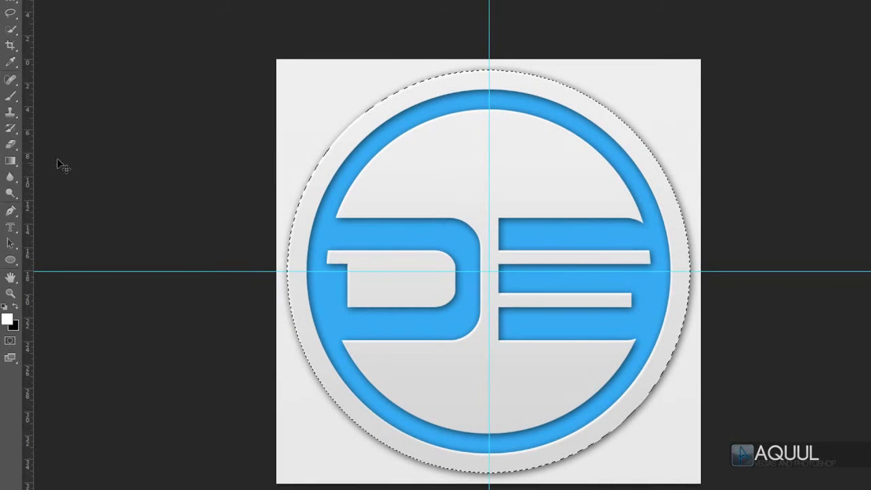
Step: Paint a soft white highlight over the lower-right part of the blue circle on Layer 1 with a 657 px brush
{"action": "right_click", "coordinate": [10, 96]}
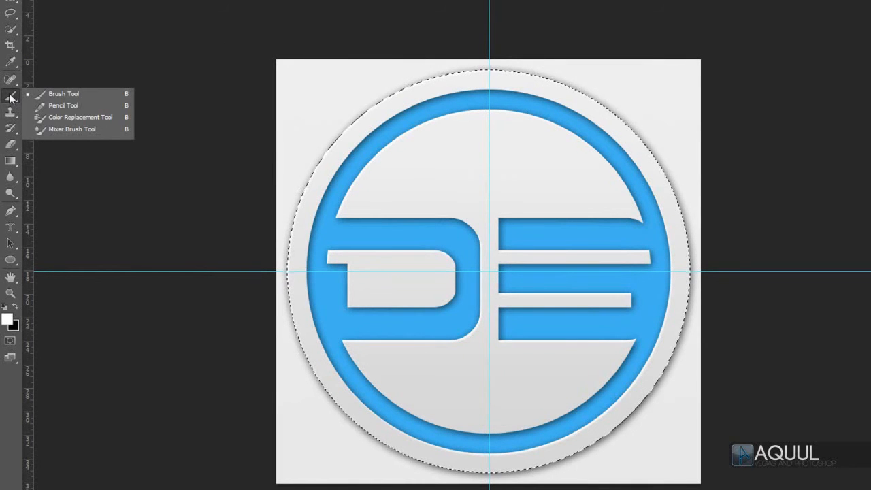
{"action": "left_click", "coordinate": [83, 93]}
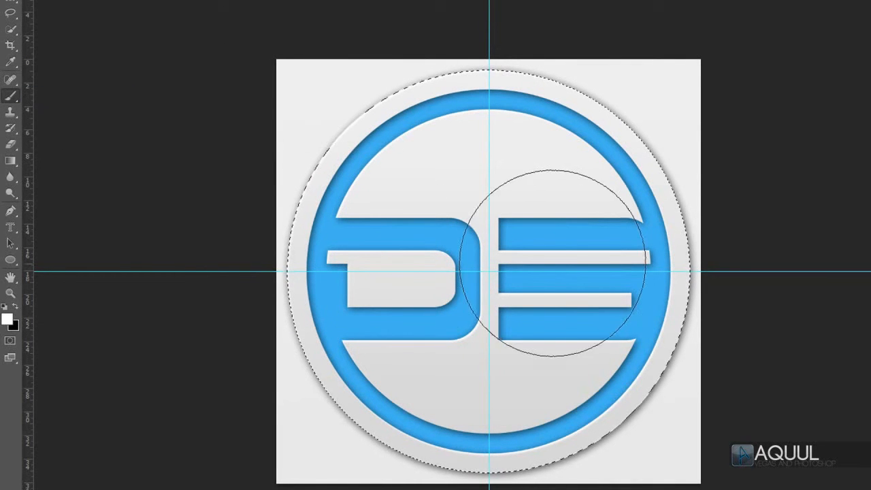
{"action": "right_click", "coordinate": [478, 248], "text": "alt"}
{"action": "mouse_move", "coordinate": [477, 248]}
{"action": "left_mouse_down"}
{"action": "mouse_move", "coordinate": [685, 240]}
{"action": "mouse_move", "coordinate": [564, 245]}
{"action": "mouse_move", "coordinate": [403, 233]}
{"action": "mouse_move", "coordinate": [504, 236]}
{"action": "mouse_move", "coordinate": [456, 233]}
{"action": "mouse_move", "coordinate": [471, 232]}
{"action": "mouse_move", "coordinate": [485, 158]}
{"action": "mouse_move", "coordinate": [471, 401]}
{"action": "mouse_move", "coordinate": [485, 212]}
{"action": "left_mouse_up"}
{"action": "mouse_move", "coordinate": [489, 158]}
{"action": "left_mouse_down"}
{"action": "mouse_move", "coordinate": [452, 176]}
{"action": "mouse_move", "coordinate": [490, 169]}
{"action": "left_mouse_up"}
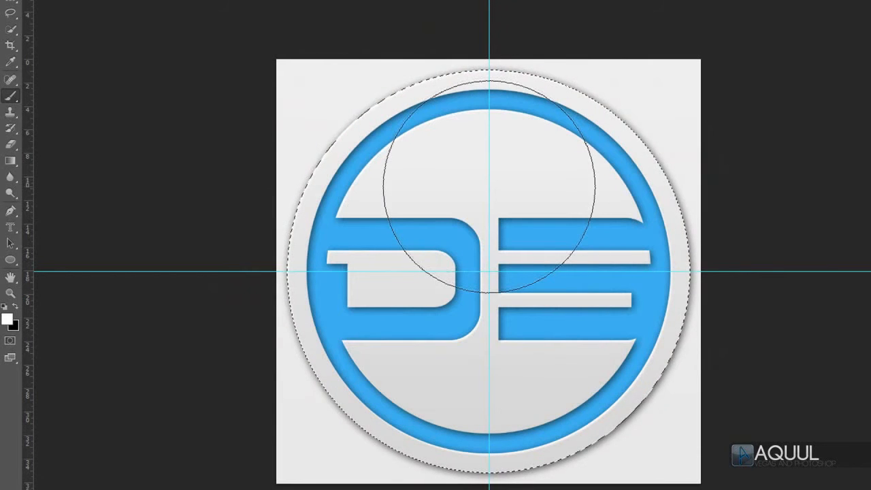
{"action": "left_click", "coordinate": [7, 319]}
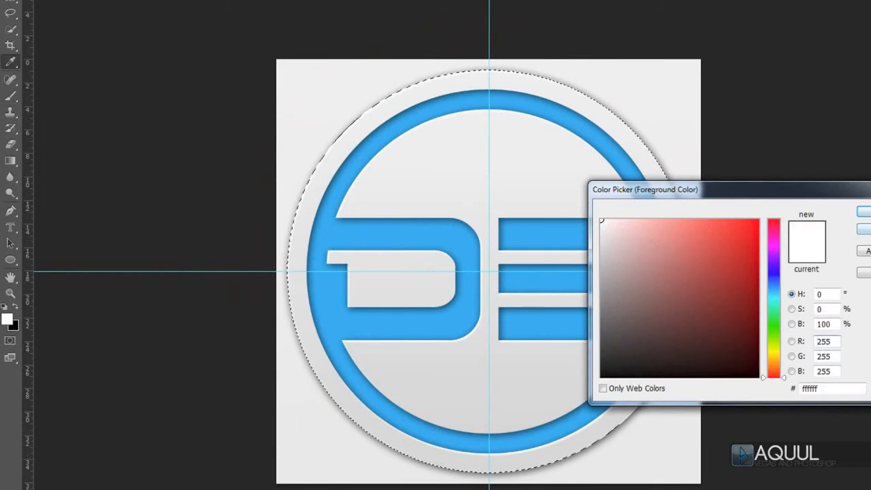
{"action": "key", "text": "Return"}
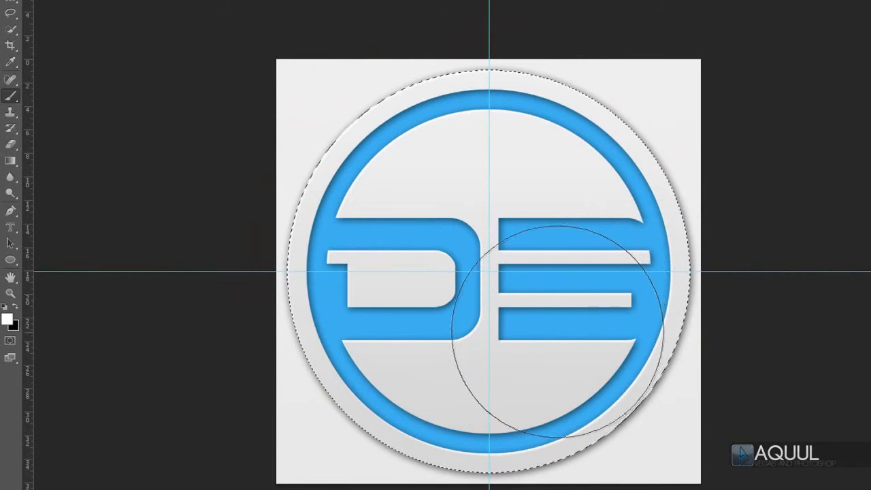
{"action": "left_click", "coordinate": [555, 326]}
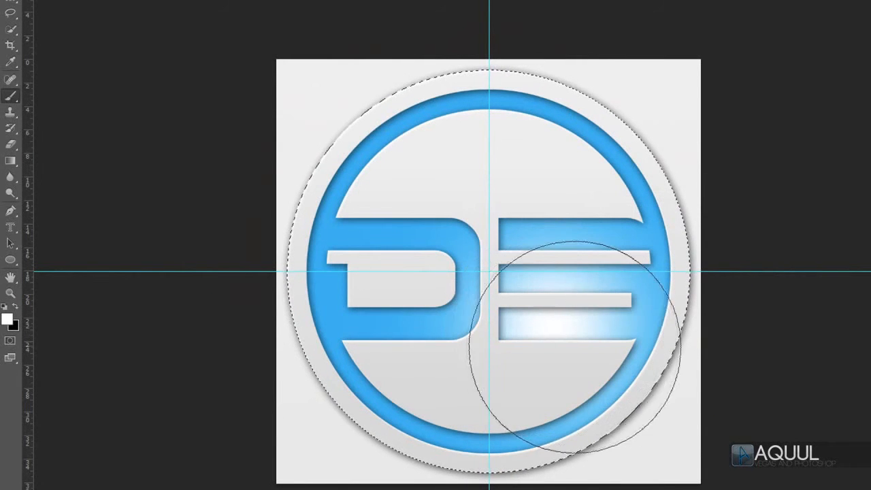
{"action": "left_click", "coordinate": [595, 359]}
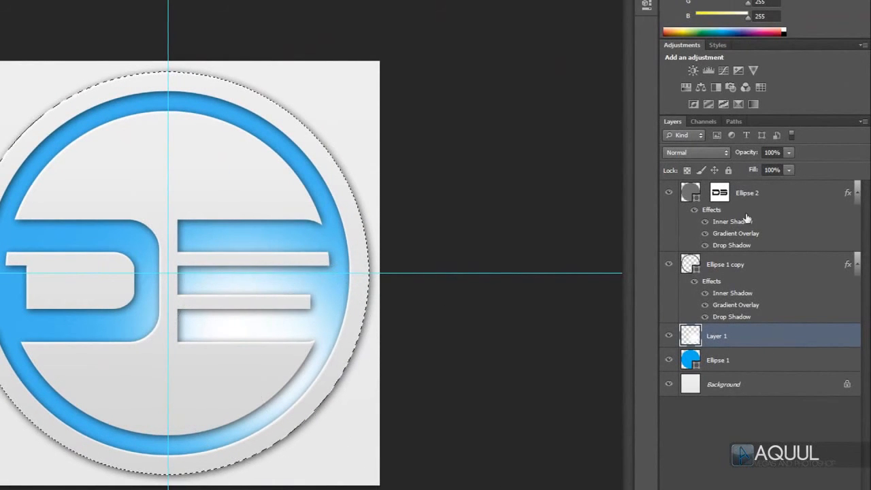
Step: Set Layer 1 to the Overlay blend mode with 67% opacity
{"action": "left_click", "coordinate": [707, 152]}
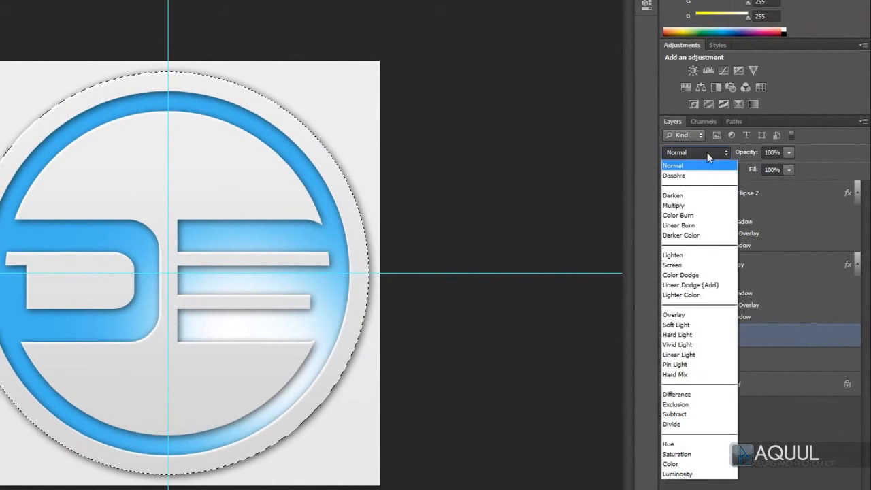
{"action": "left_click", "coordinate": [680, 314]}
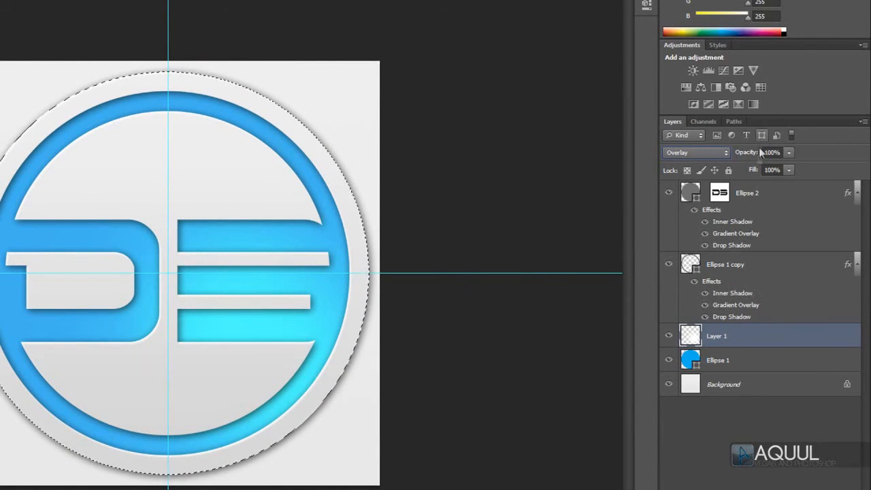
{"action": "left_click_drag", "start_coordinate": [750, 155], "coordinate": [739, 157]}
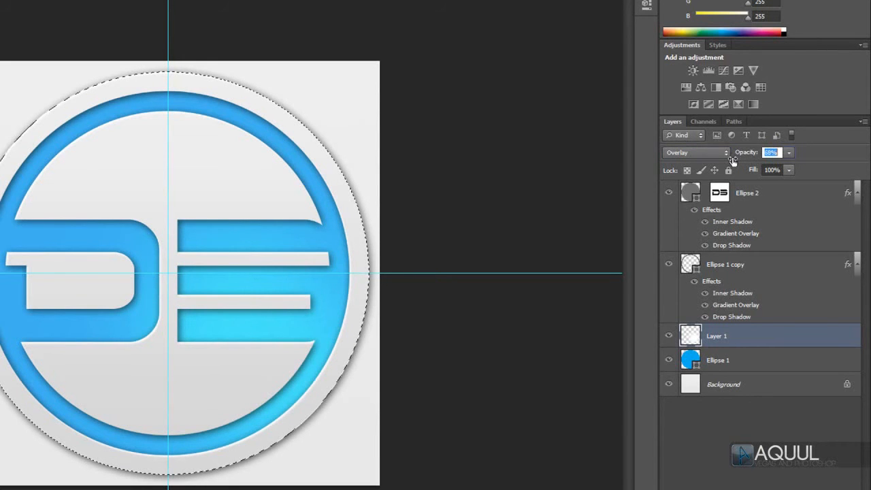
{"action": "left_click_drag", "start_coordinate": [731, 159], "coordinate": [733, 159]}
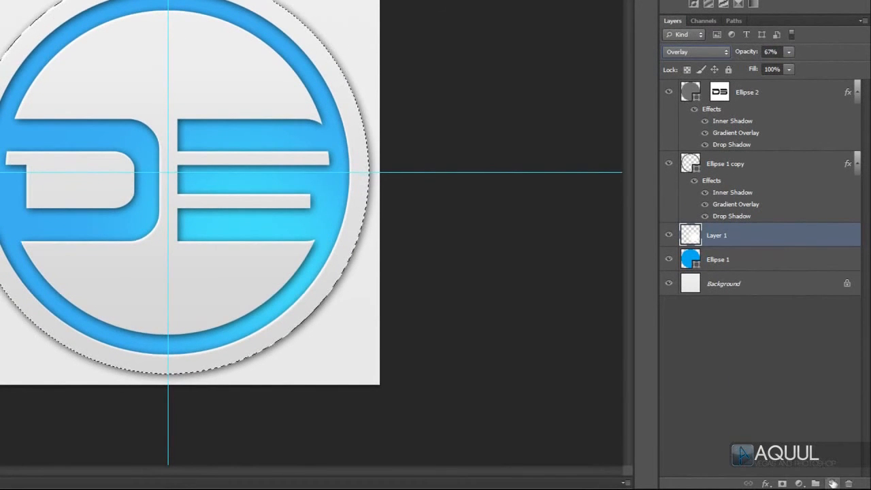
Step: Add a new layer at the top of the layer stack and subtract the circle's lower half from the selection with the Rectangular Marquee
{"action": "left_click", "coordinate": [831, 483]}
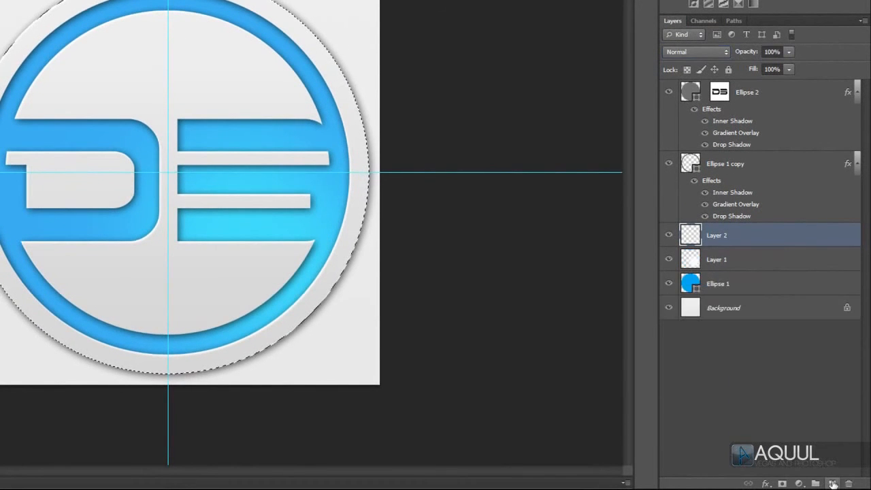
{"action": "left_click_drag", "start_coordinate": [753, 239], "coordinate": [765, 93]}
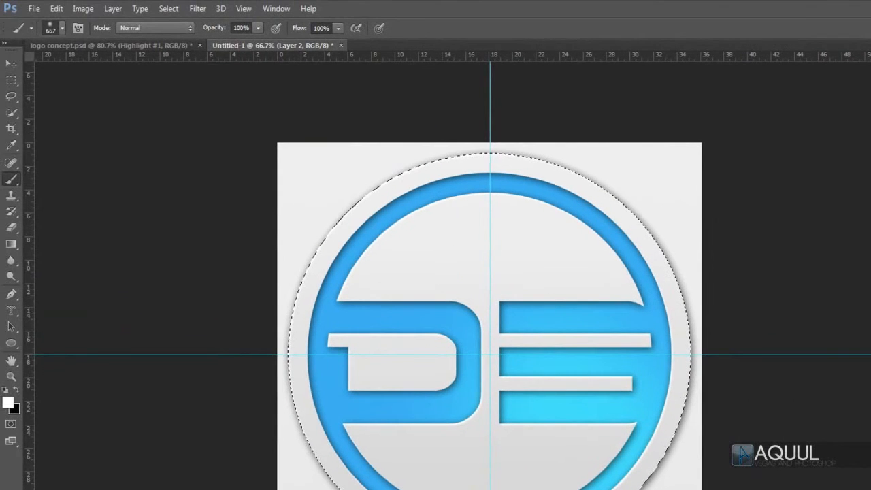
{"action": "left_click", "coordinate": [11, 79]}
{"action": "left_click", "coordinate": [85, 78]}
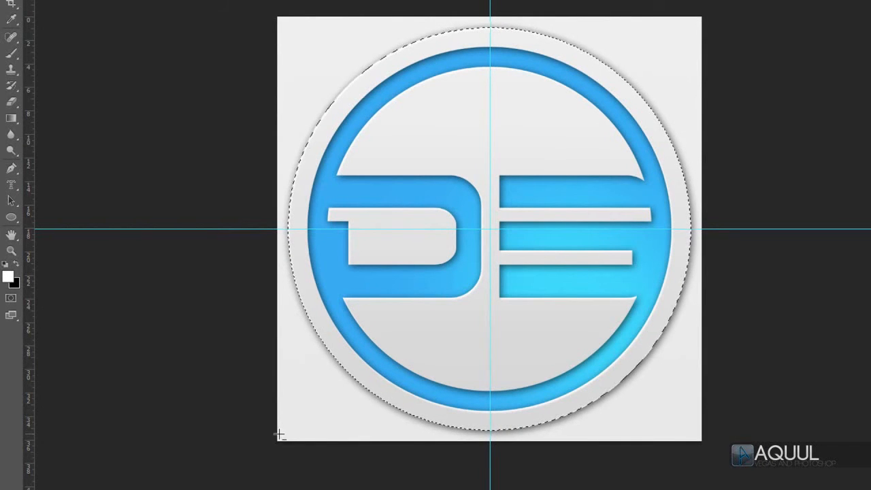
{"action": "left_click_drag", "start_coordinate": [252, 459], "coordinate": [721, 231]}
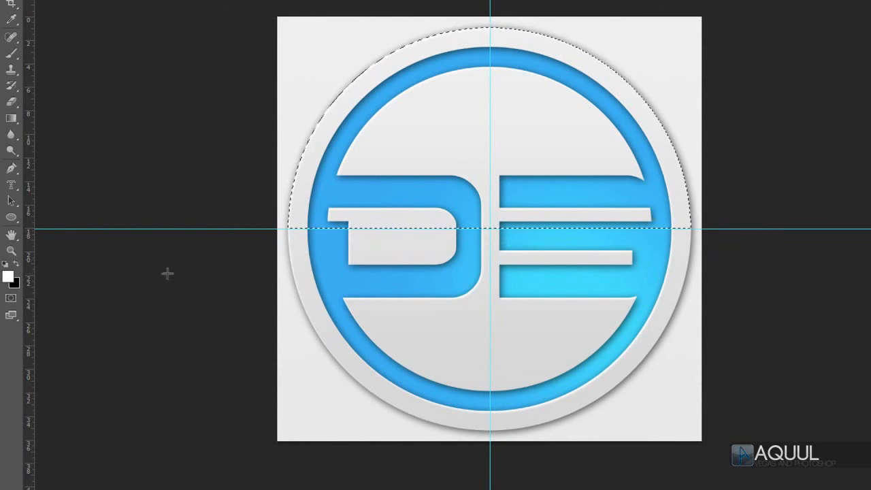
Step: Fill the upper-half circle selection on Layer 2 with white (ffffff)
{"action": "left_click", "coordinate": [8, 276]}
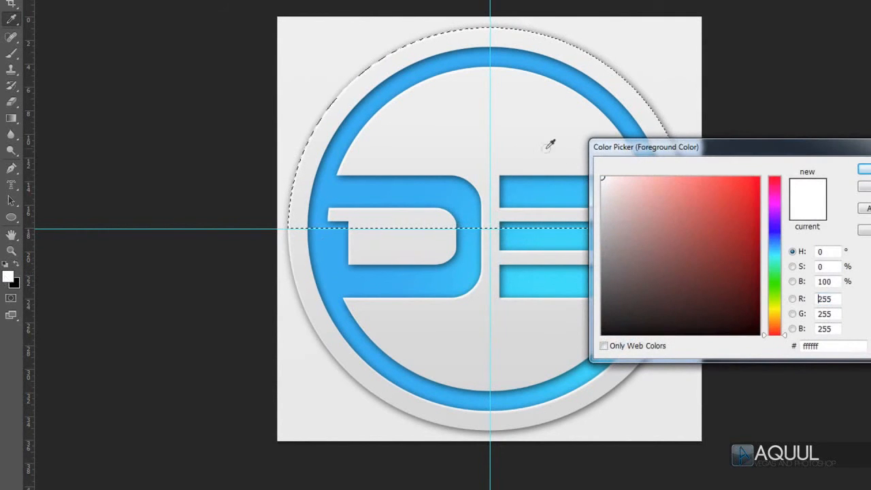
{"action": "key", "text": "Return"}
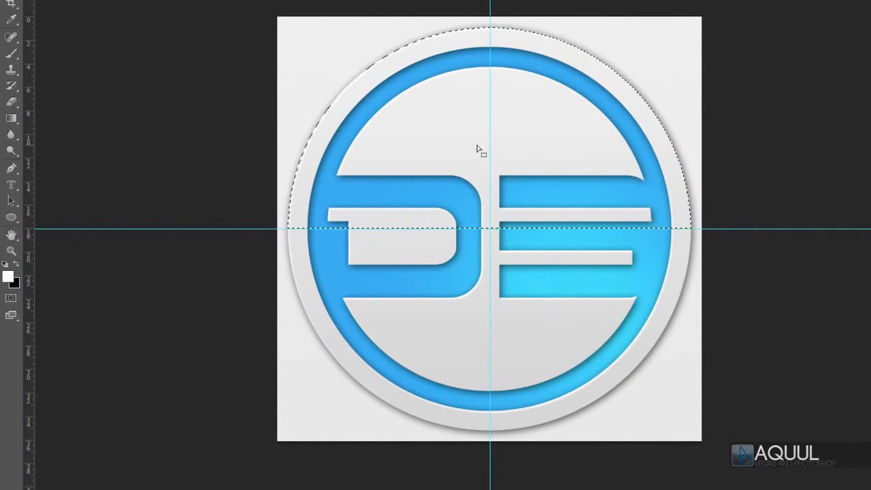
{"action": "key", "text": "alt+BackSpace"}
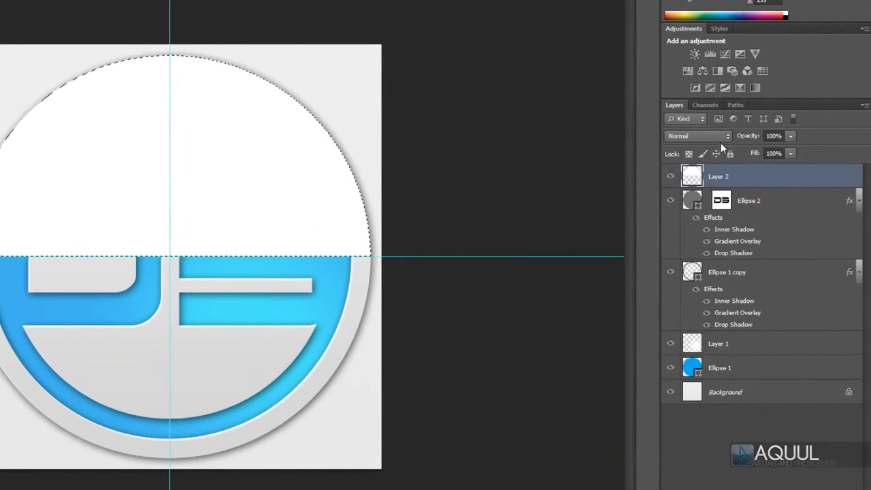
Step: Set Layer 2 to the Screen blend mode with 20% opacity
{"action": "left_click", "coordinate": [720, 136]}
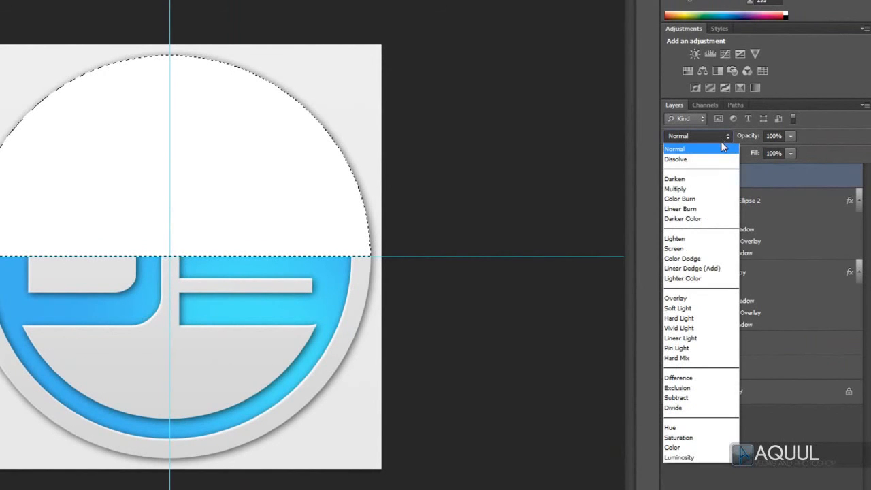
{"action": "left_click", "coordinate": [707, 249]}
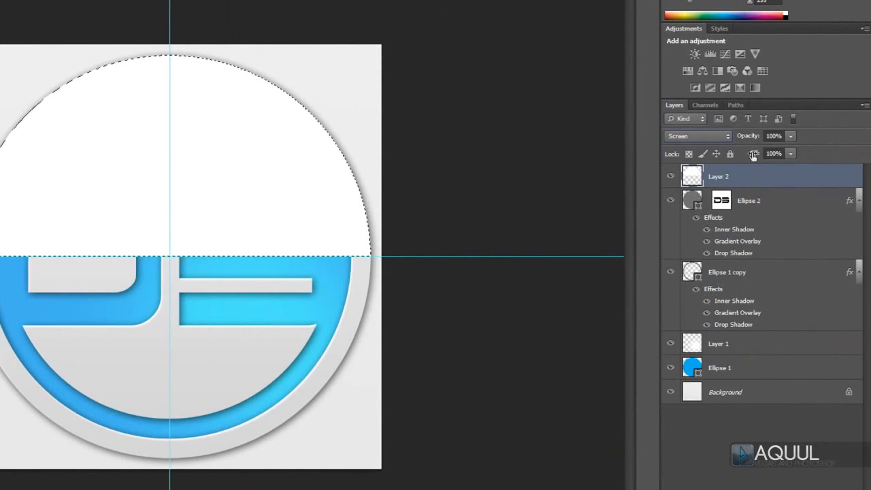
{"action": "left_click_drag", "start_coordinate": [752, 134], "coordinate": [701, 153]}
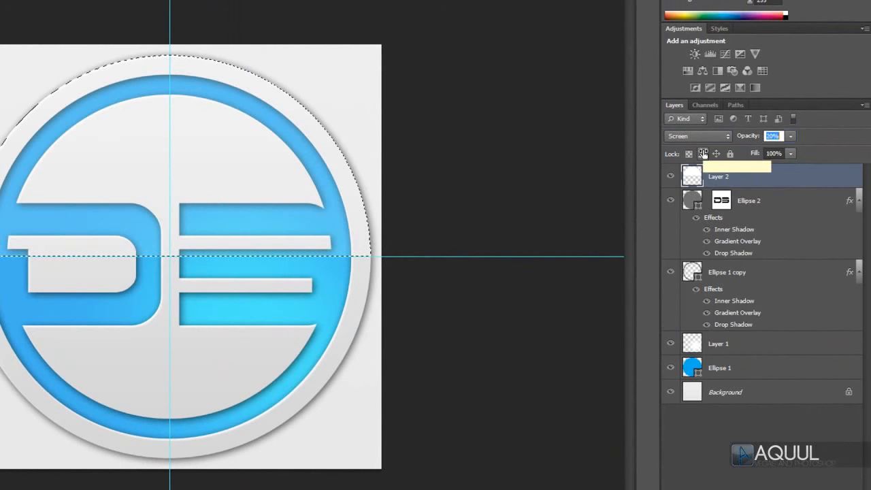
Step: Try out a green (438a55) and an orange (fa7c00) fill on the Ellipse 1 base circle
{"action": "left_click", "coordinate": [692, 370]}
{"action": "double_click", "coordinate": [693, 370]}
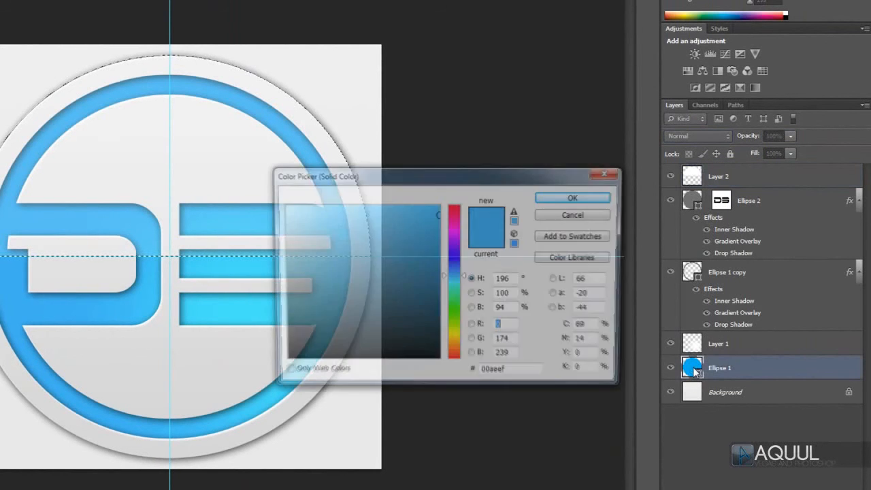
{"action": "left_click", "coordinate": [450, 303]}
{"action": "mouse_move", "coordinate": [434, 289]}
{"action": "left_mouse_down"}
{"action": "mouse_move", "coordinate": [370, 249]}
{"action": "mouse_move", "coordinate": [412, 268]}
{"action": "left_mouse_up"}
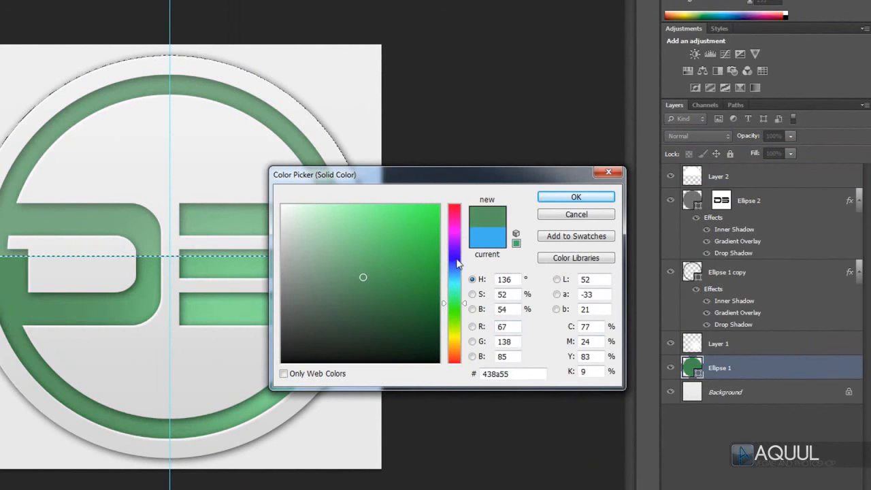
{"action": "left_click", "coordinate": [454, 216]}
{"action": "left_click_drag", "start_coordinate": [434, 217], "coordinate": [439, 207]}
{"action": "left_click_drag", "start_coordinate": [457, 306], "coordinate": [453, 349]}
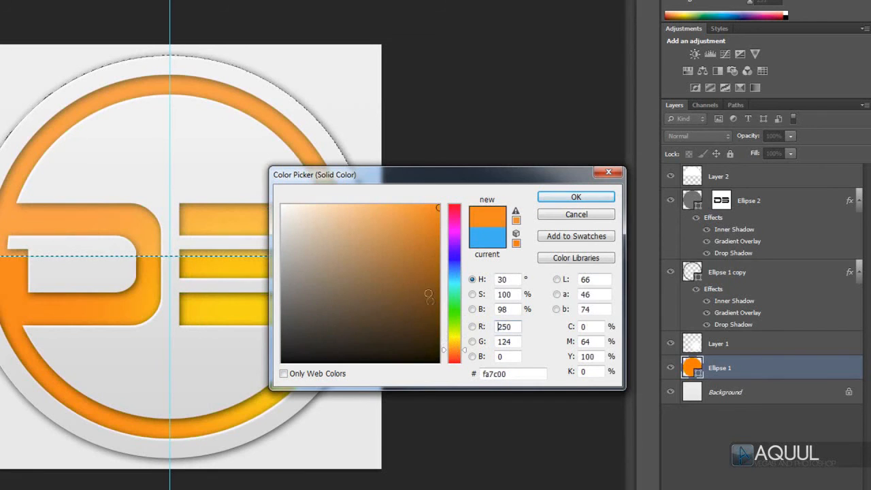
Step: Set the Ellipse 1 base circle's fill to a bright light blue (0bbbf4)
{"action": "left_click_drag", "start_coordinate": [457, 291], "coordinate": [459, 267]}
{"action": "left_click", "coordinate": [426, 233]}
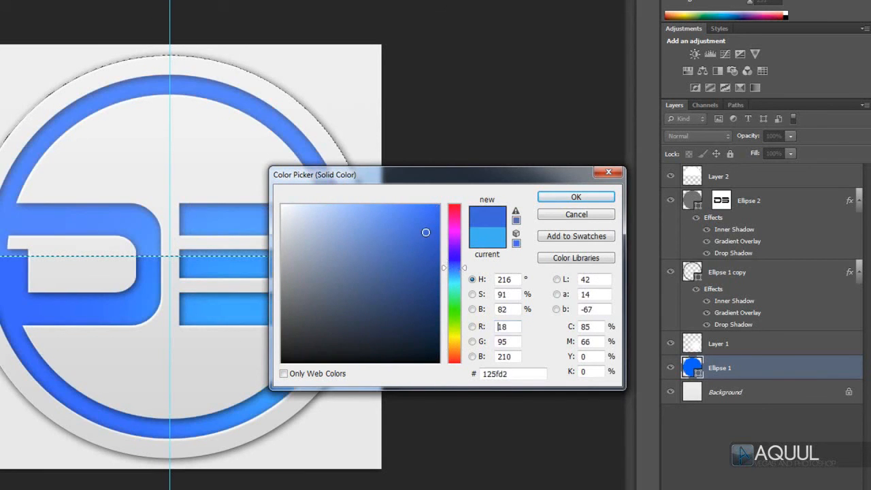
{"action": "left_click", "coordinate": [449, 276]}
{"action": "left_click_drag", "start_coordinate": [426, 233], "coordinate": [431, 211]}
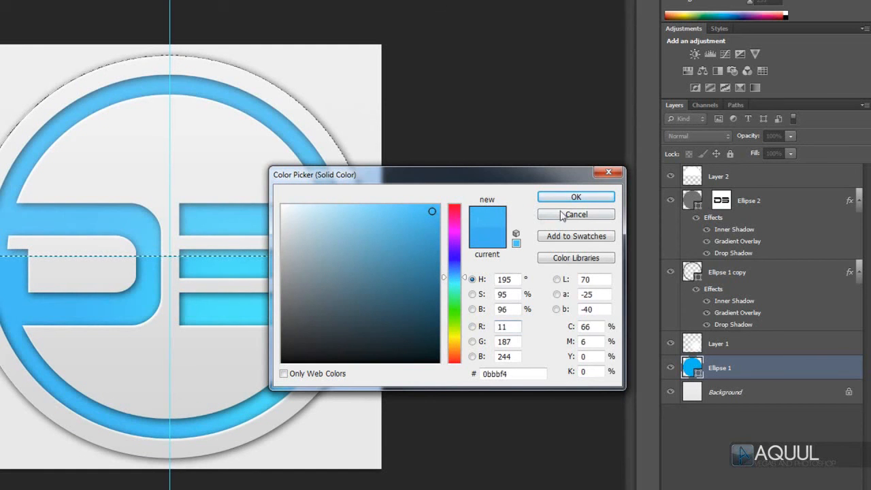
{"action": "left_click", "coordinate": [576, 197]}
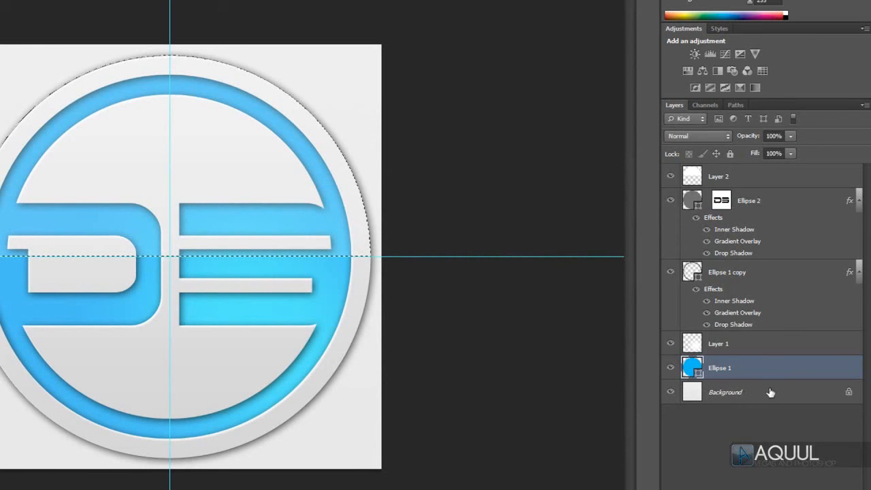
Step: Hide the Background layer to leave the logo on transparency, and clear the upper-half circle selection
{"action": "left_click", "coordinate": [670, 393]}
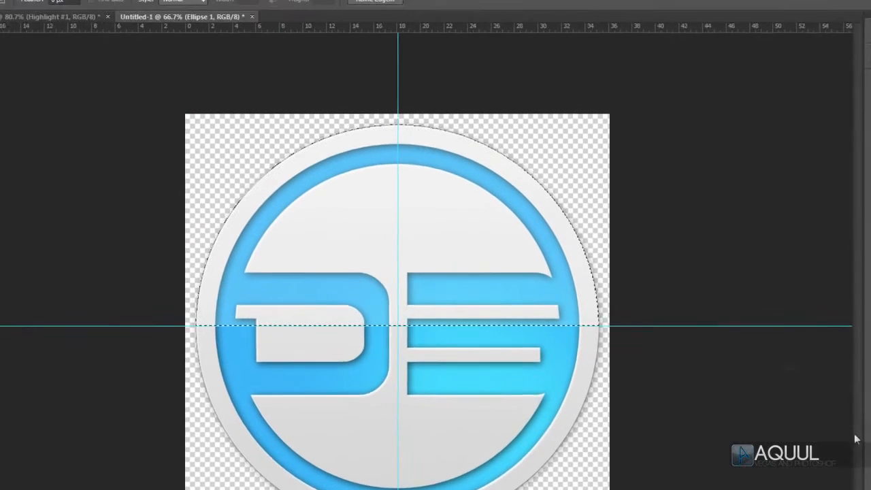
{"action": "key", "text": "ctrl+d"}
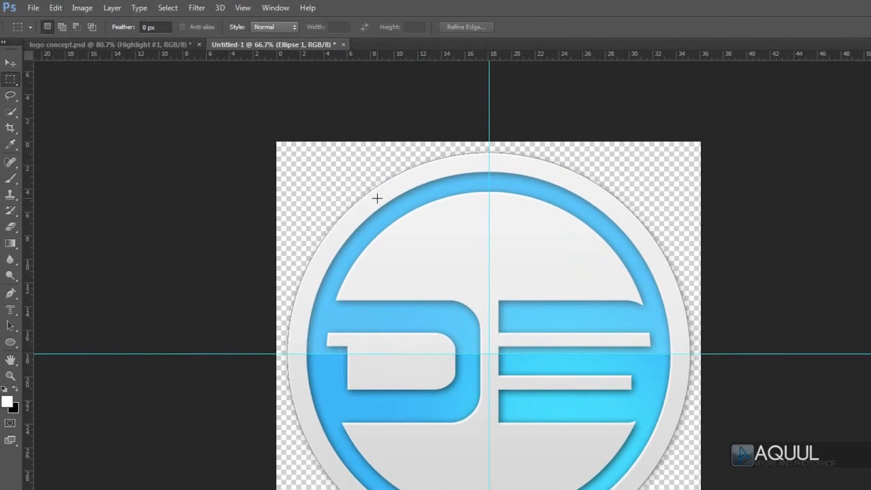
Step: Start saving the logo with the PNG format selected, and cancel without writing the file
{"action": "left_click", "coordinate": [32, 8]}
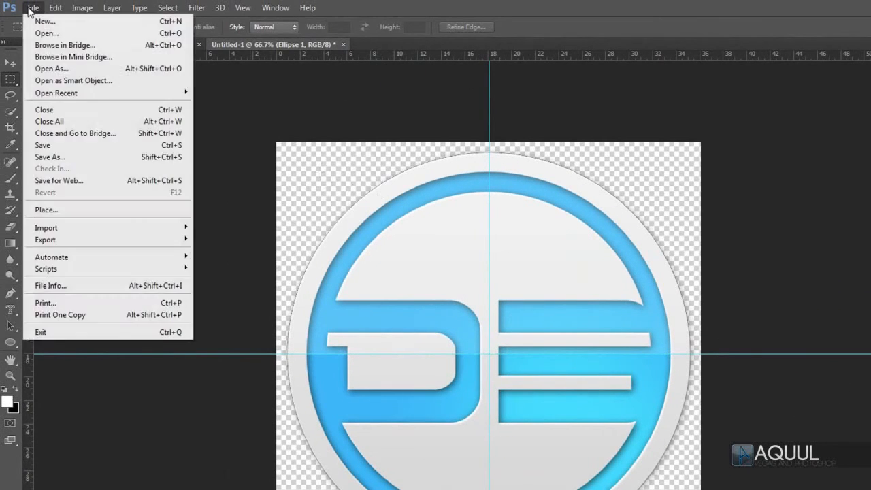
{"action": "left_click", "coordinate": [95, 149]}
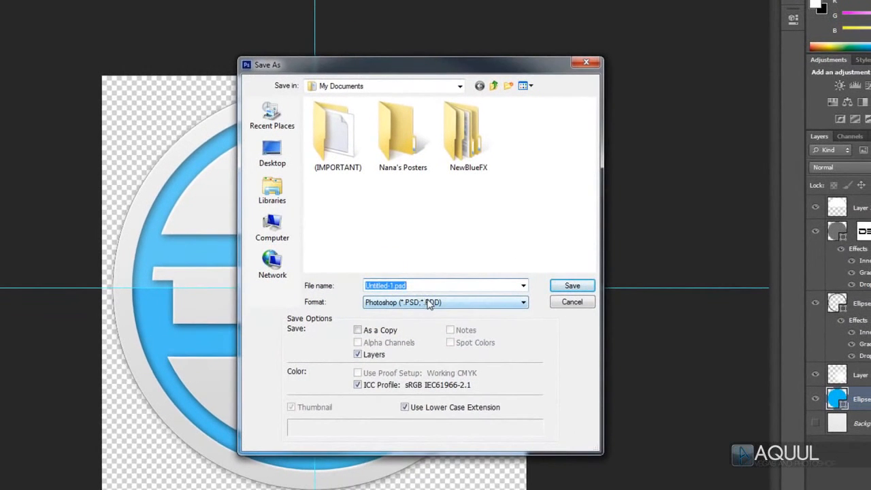
{"action": "left_click", "coordinate": [429, 303]}
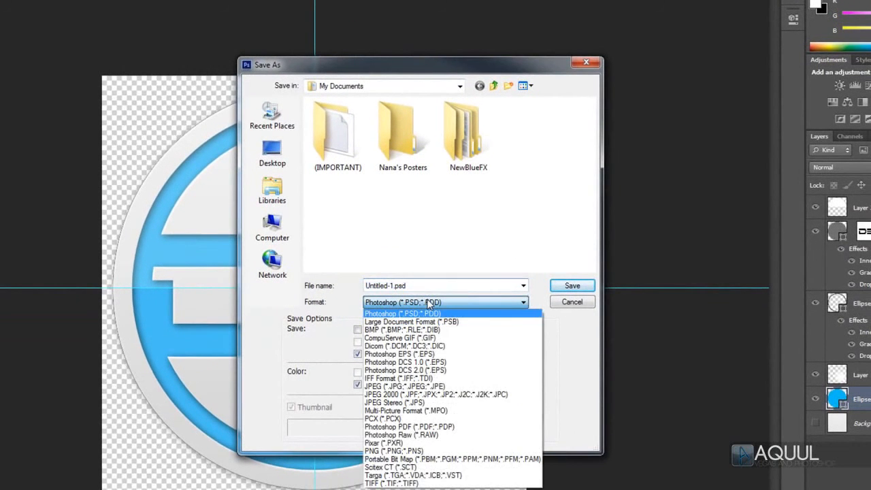
{"action": "left_click", "coordinate": [414, 451]}
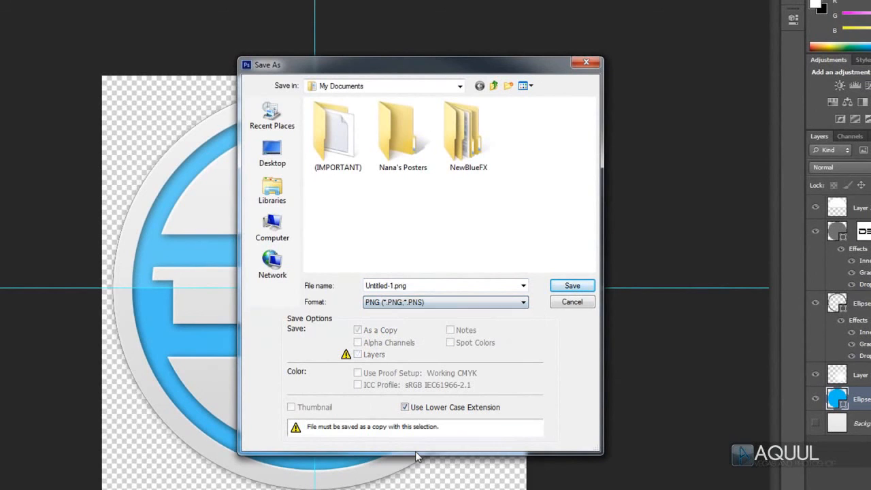
{"action": "left_click", "coordinate": [573, 302]}
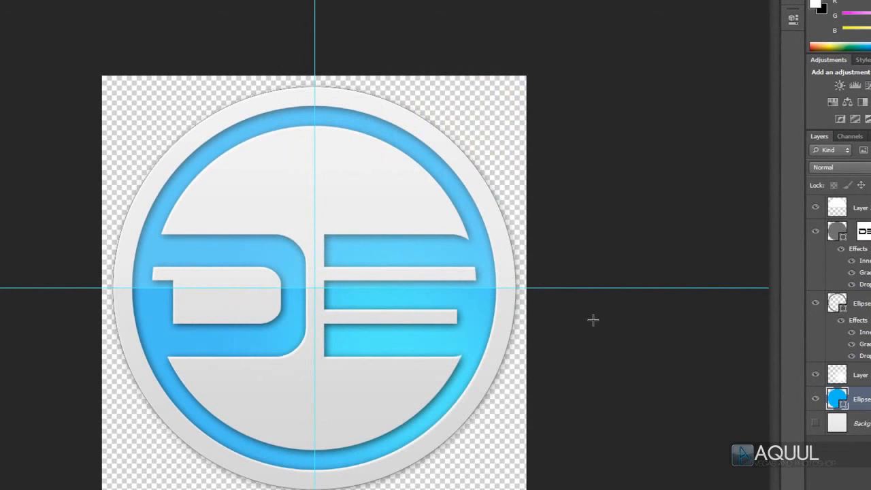